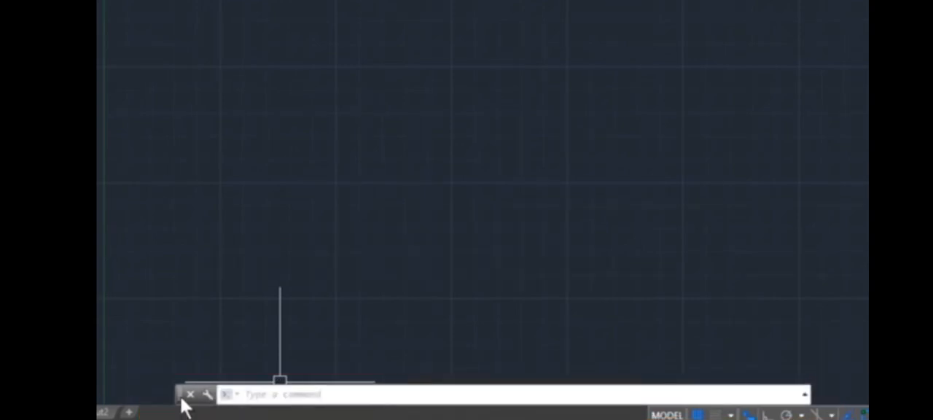
Dock the command line along the bottom edge of the drawing area, and float it again over the drawing.
mouse_move(181, 399)
mouse_down()
mouse_move(219, 323)
mouse_move(233, 194)
mouse_move(223, 166)
mouse_move(104, 119)
mouse_move(206, 195)
mouse_move(230, 27)
mouse_move(223, 7)
mouse_move(230, 300)
mouse_move(220, 331)
mouse_move(180, 368)
mouse_move(96, 376)
mouse_move(166, 398)
mouse_move(212, 397)
mouse_up()
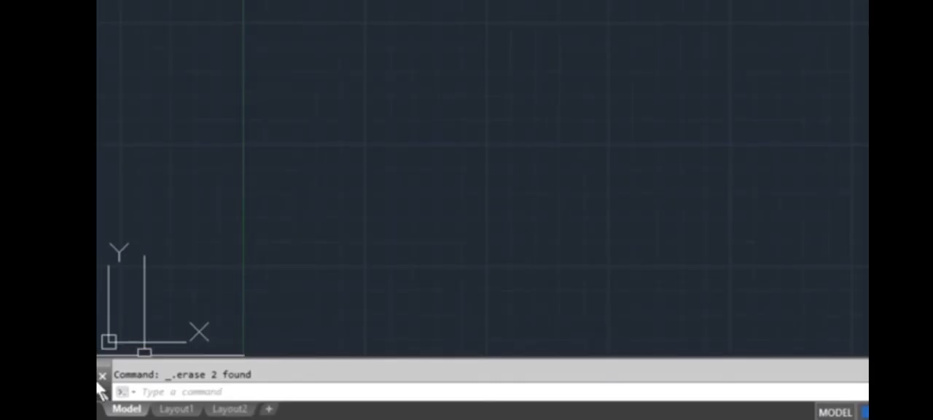
drag(102, 371, 287, 312)
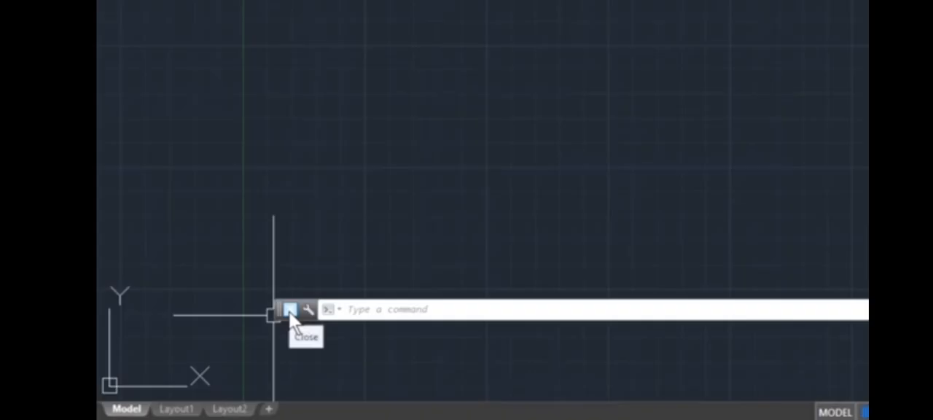
Close the command line window and display it again with the CLI command.
click(290, 311)
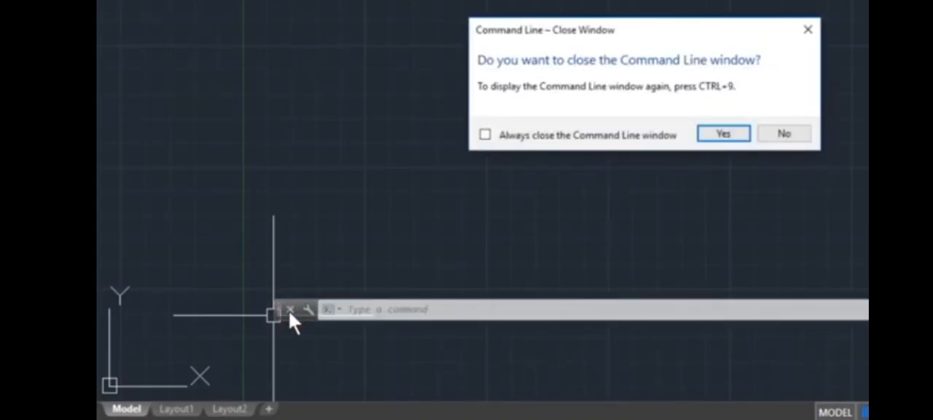
click(737, 134)
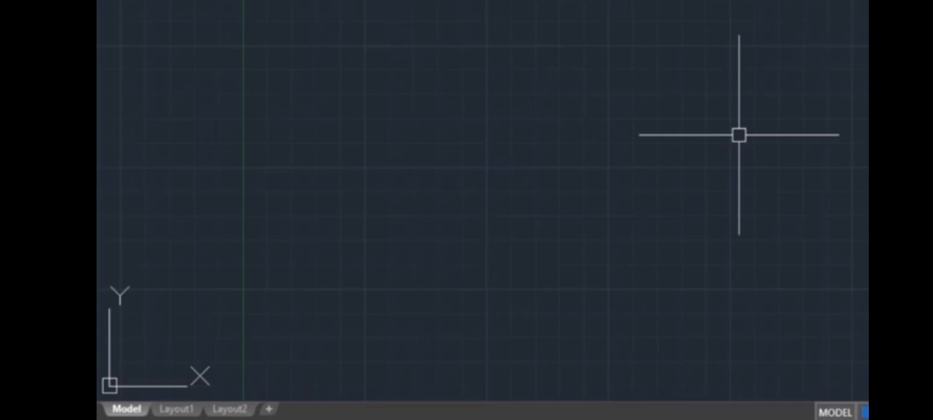
text(CLI)
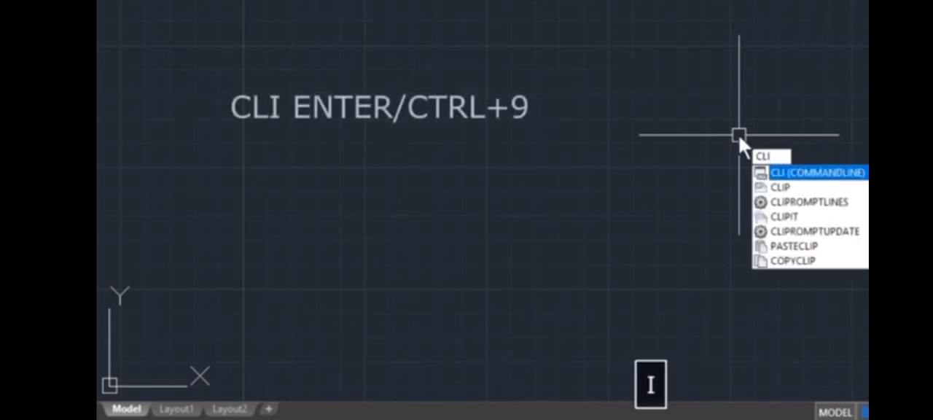
key(Return)
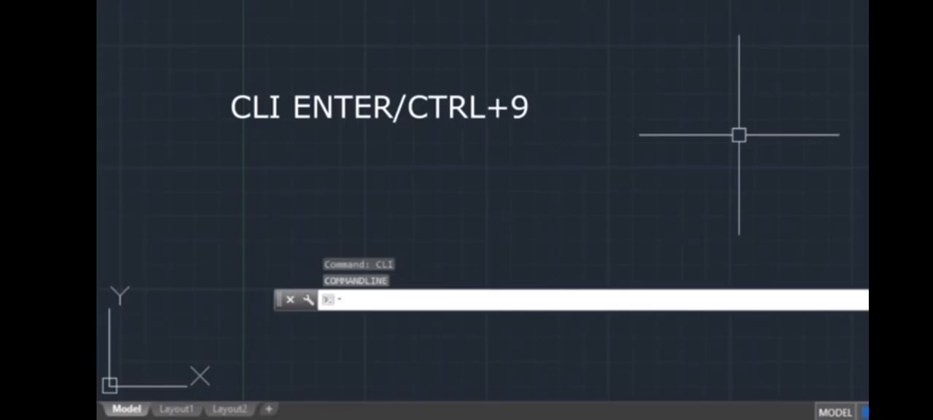
Toggle the command line window off, confirming its closure, and toggle it back on.
key(ctrl+9)
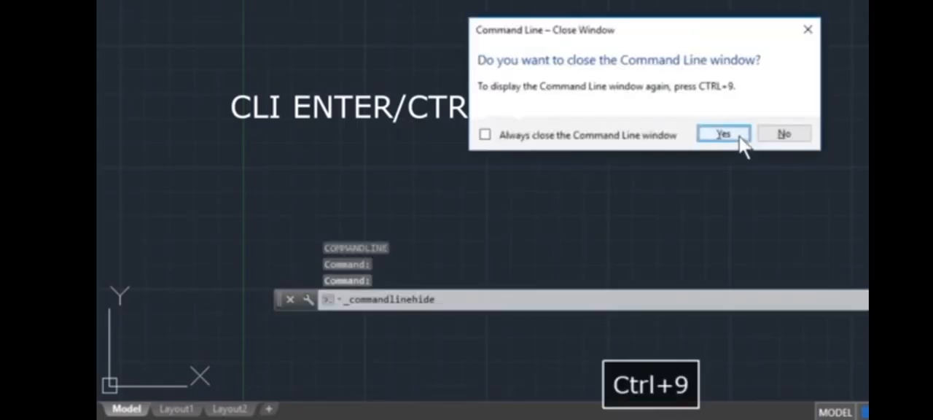
click(738, 136)
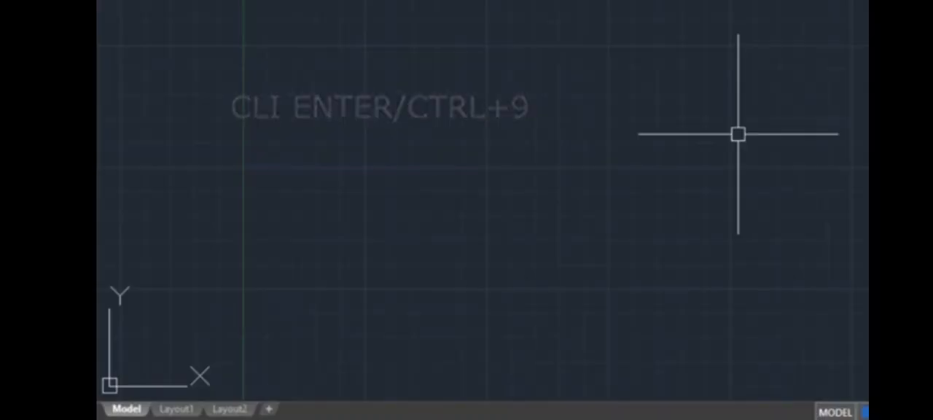
key(ctrl+9)
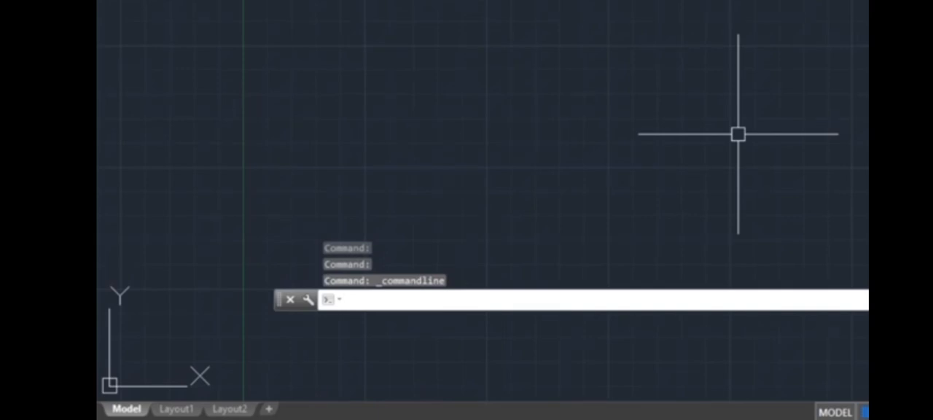
Move the floating command line to the top of the drawing area and back to the bottom edge.
drag(279, 300, 279, 27)
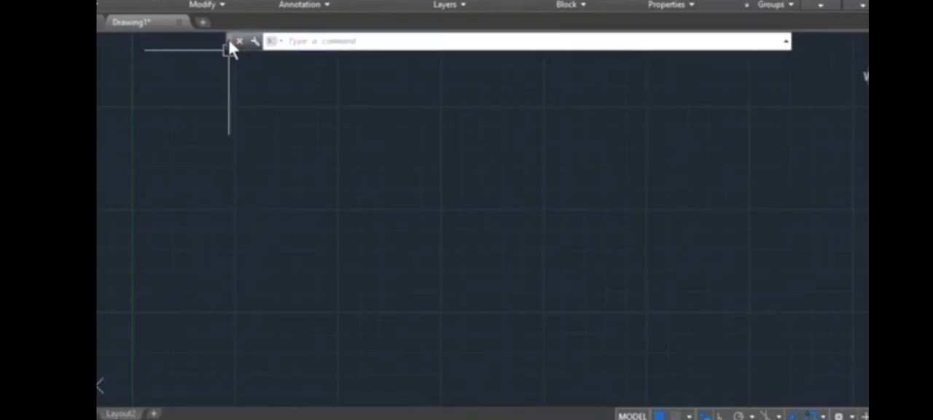
drag(232, 48, 217, 398)
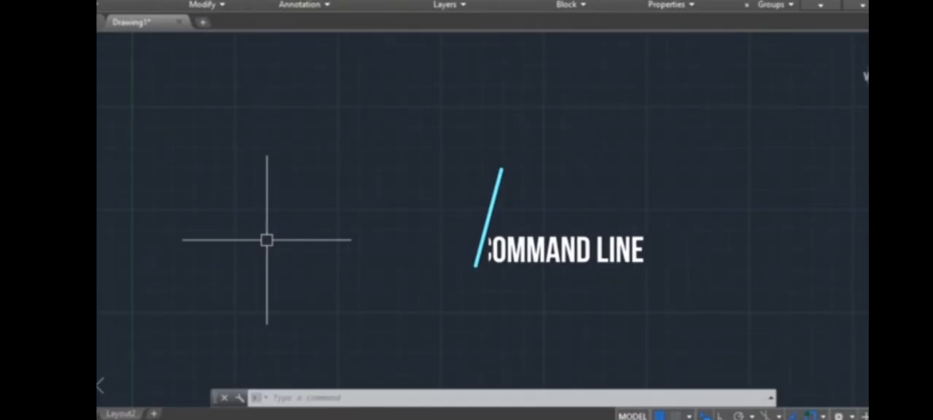
Browse the command suggestions offered for the letter L in the command line, and clear the entry.
click(304, 398)
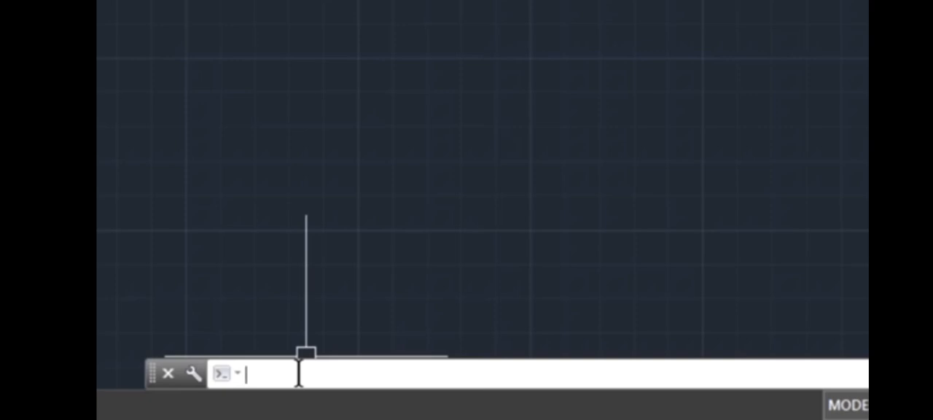
text(l)
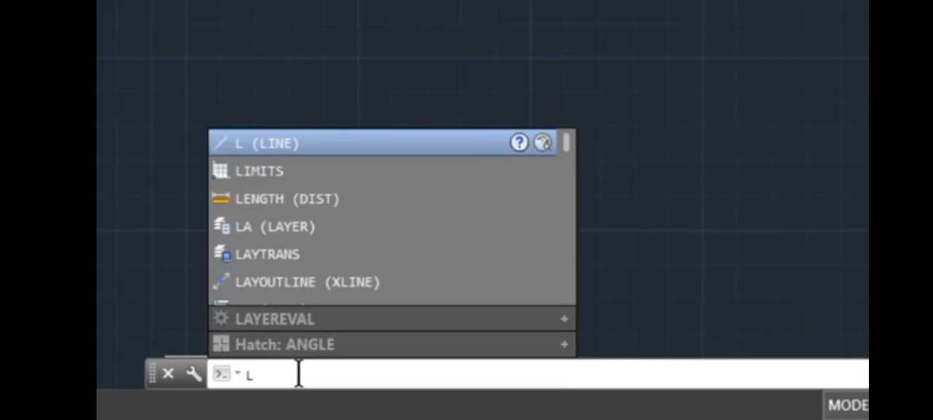
key(Down)
key(Down)
key(Down)
key(Down)
key(Down)
key(Down)
key(Down)
key(Down)
key(Down)
key(Down)
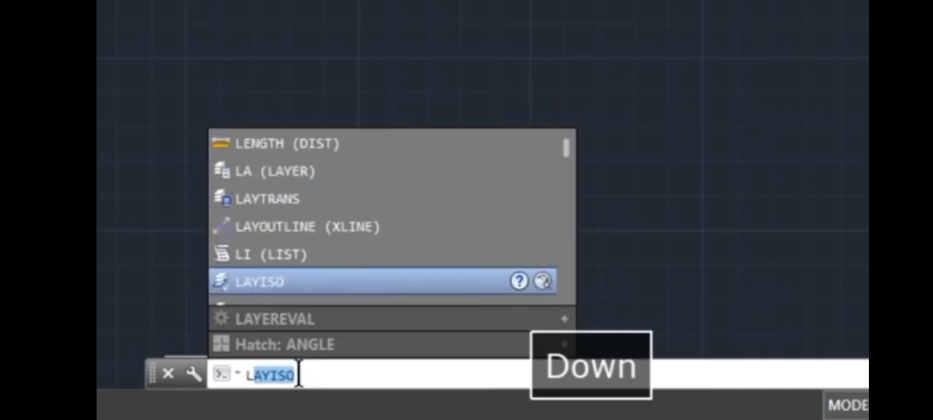
key(Down)
key(Down)
key(Up)
key(Up)
key(Up)
key(Up)
key(Up)
key(Up)
key(Up)
key(Up)
key(Up)
key(Up)
key(Up)
key(Up)
key(Up)
key(Up)
key(Up)
key(Up)
key(Up)
key(Up)
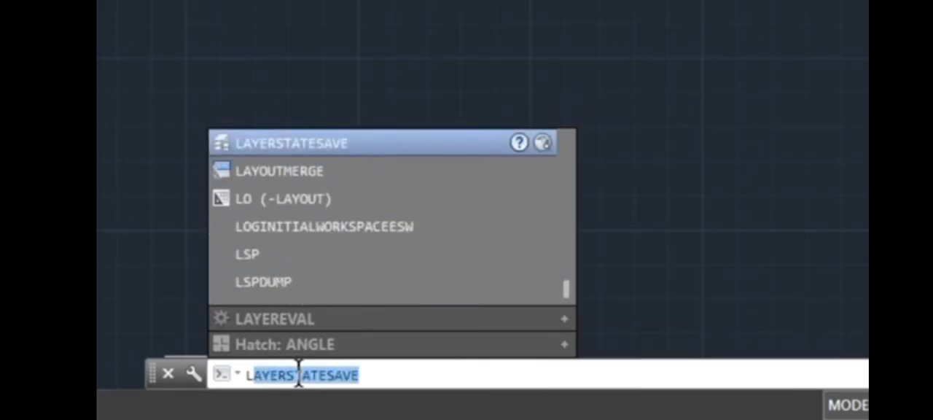
key(BackSpace)
key(BackSpace)
Draw a zigzag of three connected line segments with the LINE command (L) and end the command.
text(l)
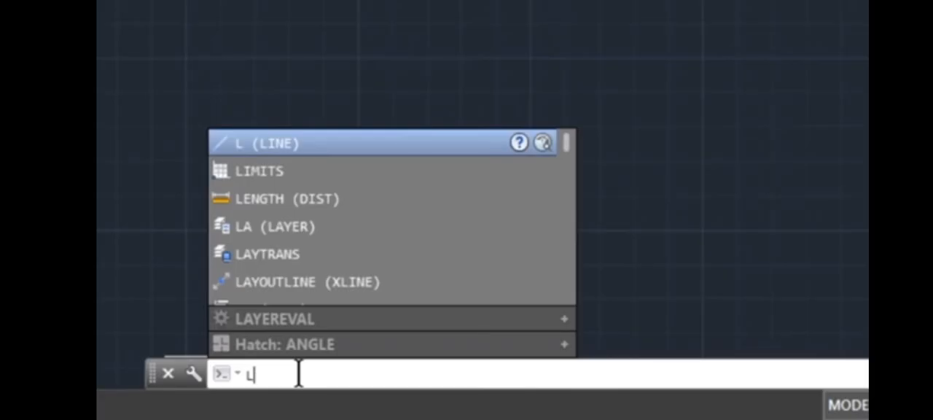
key(Return)
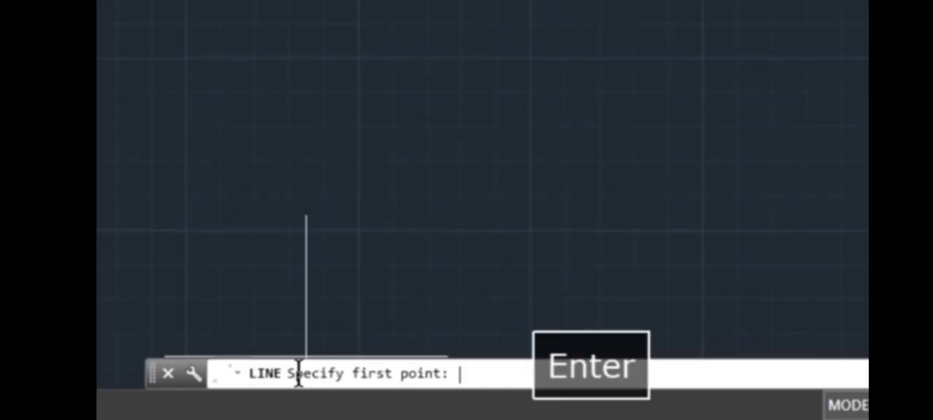
click(371, 96)
click(586, 0)
click(758, 86)
click(356, 0)
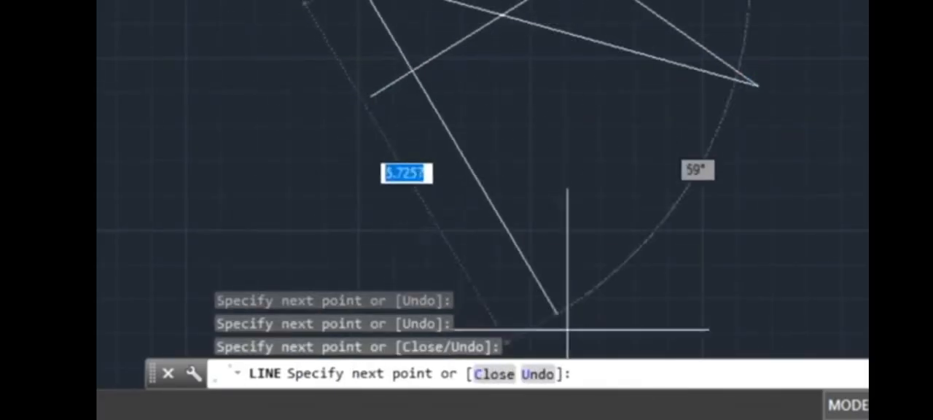
key(Escape)
Draw a circle with a radius of about 2 units over the zigzag's lower corner with the CIRCLE command (C).
text(c)
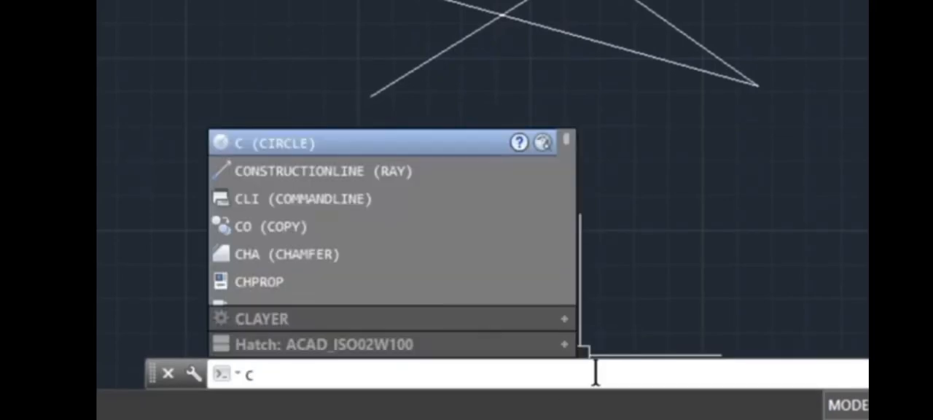
key(Return)
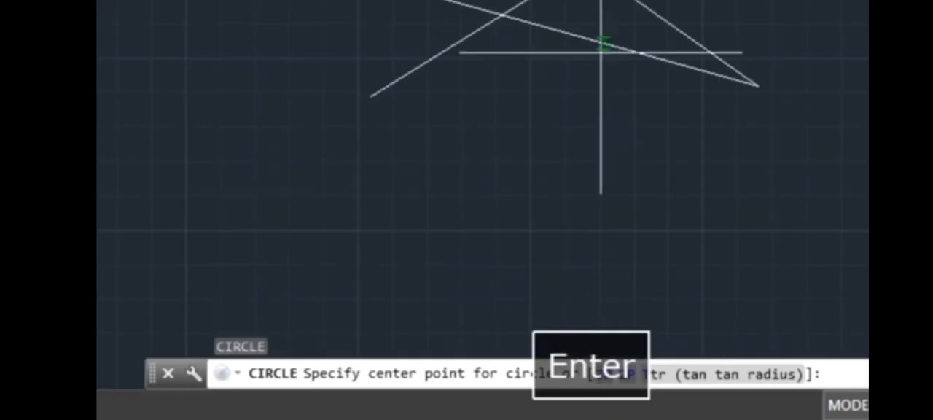
click(735, 0)
click(821, 90)
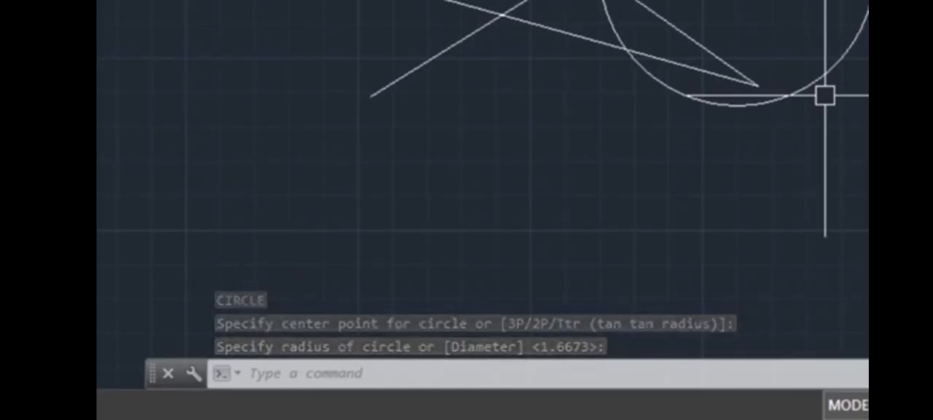
Select the three zigzag lines and the circle together and erase them.
click(868, 2)
click(399, 128)
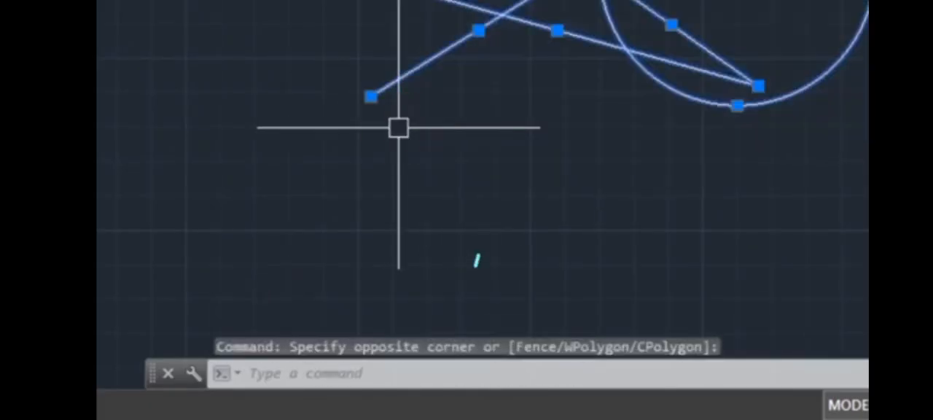
key(Delete)
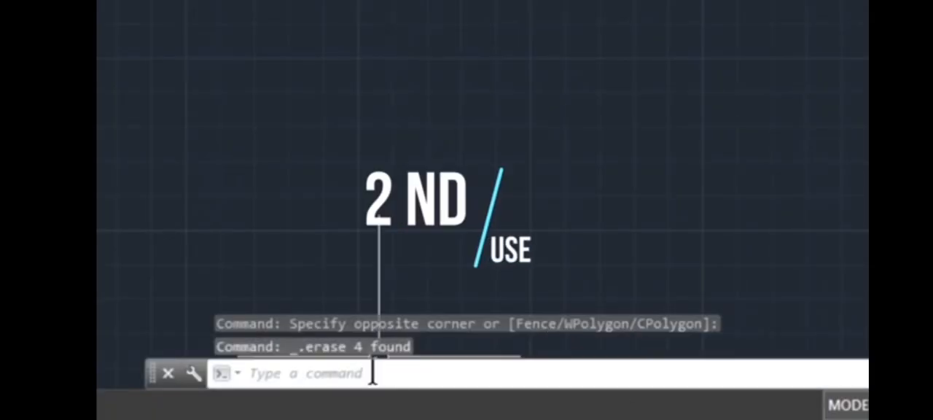
text(c)
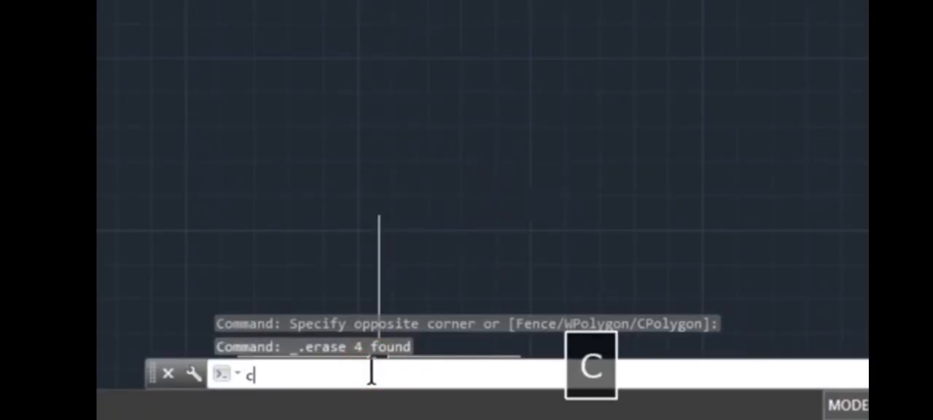
key(Return)
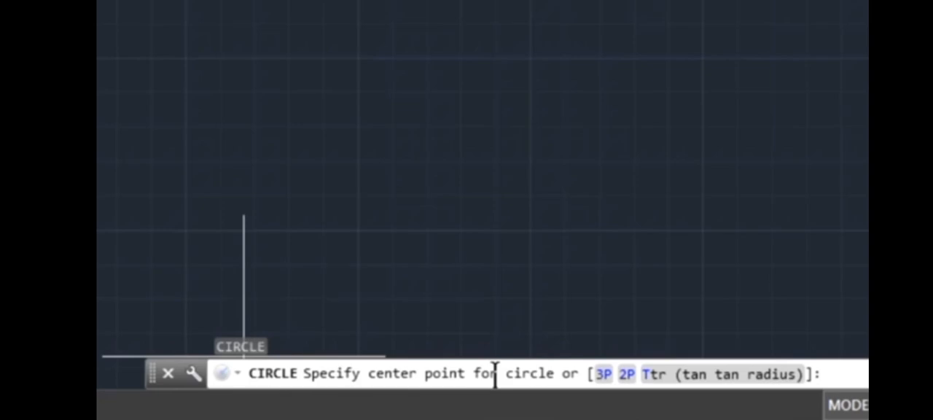
click(528, 64)
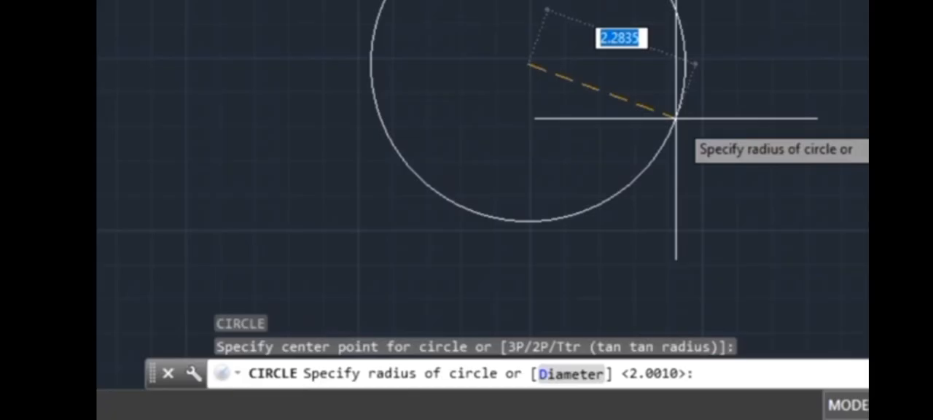
key(Escape)
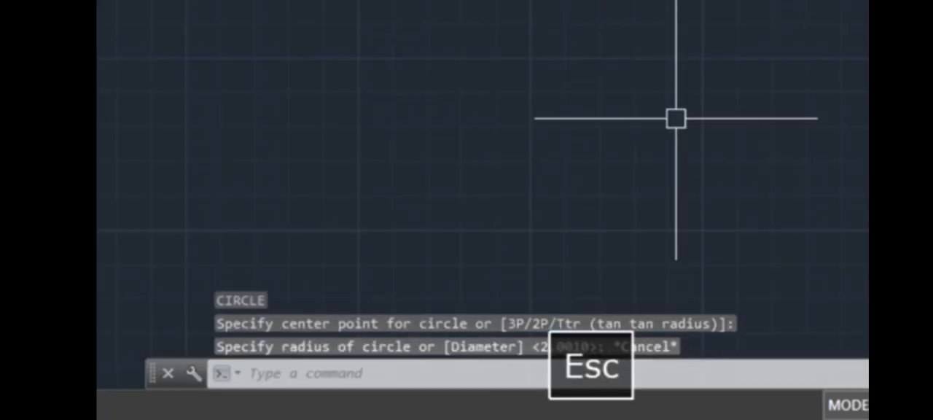
Draw a large circle through three picked points using the CIRCLE command's 3P option.
click(361, 373)
text(c)
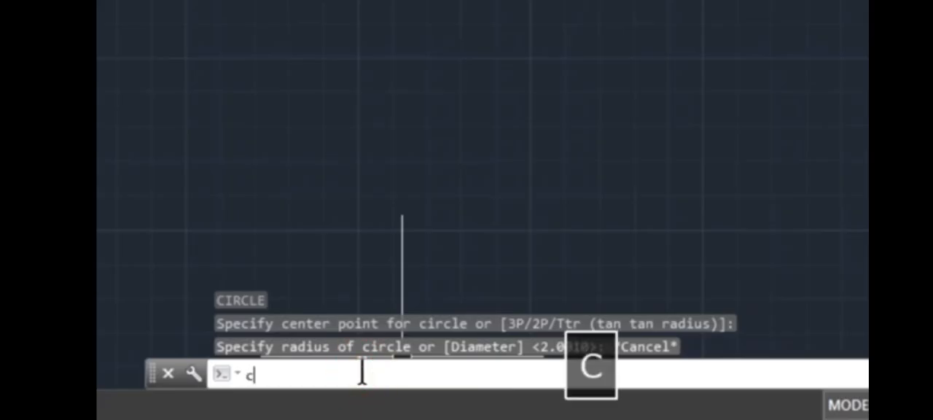
key(space)
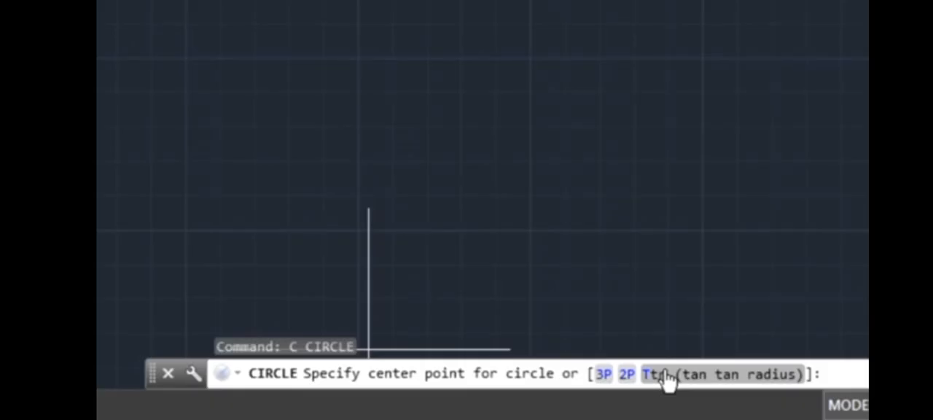
click(604, 375)
click(468, 144)
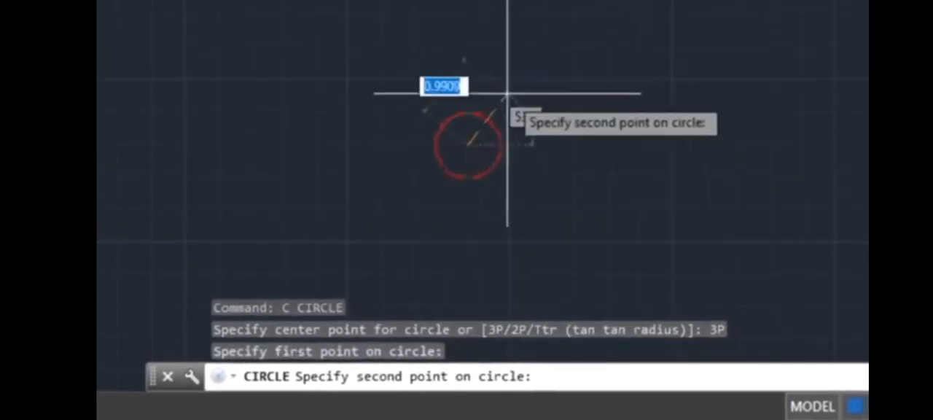
click(587, 6)
click(824, 133)
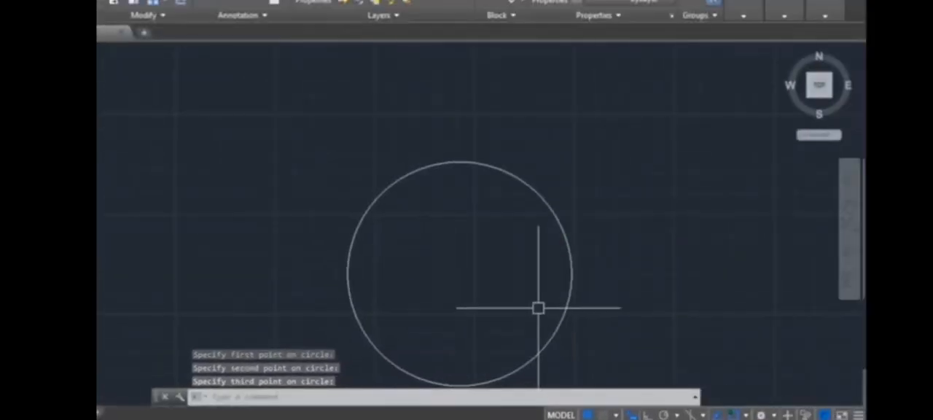
Draw a smaller circle about 3.2 units in diameter above the large one using the CIRCLE command's 2P option.
key(space)
click(432, 396)
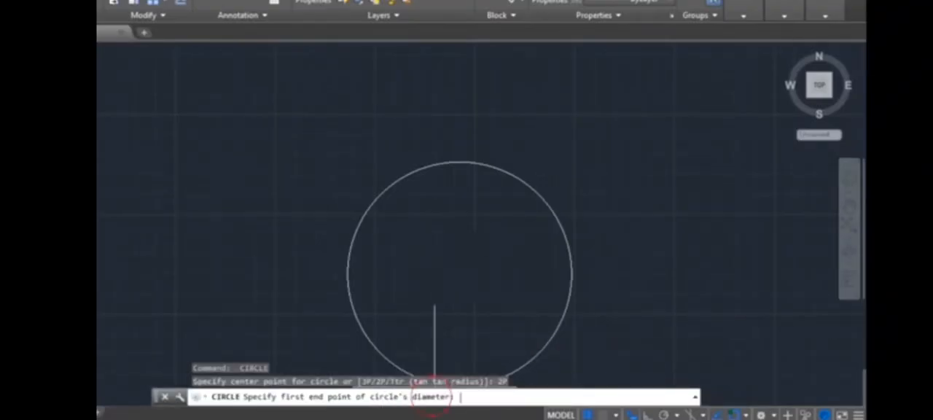
click(327, 99)
click(456, 99)
Draw a circle tangent to the small and large circles using the Ttr option, accepting the default radius of 1.6170.
key(space)
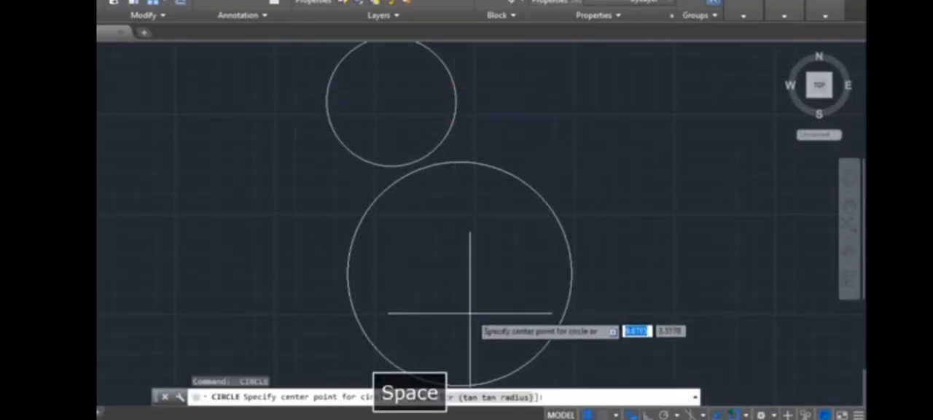
click(462, 397)
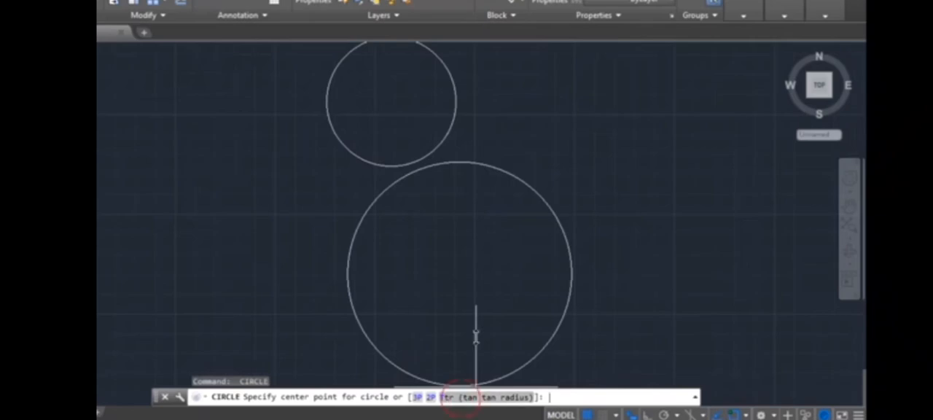
click(458, 95)
click(501, 168)
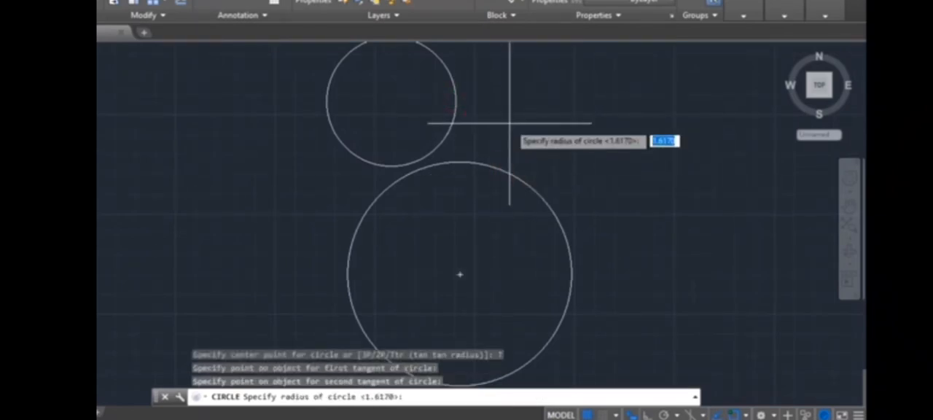
key(Return)
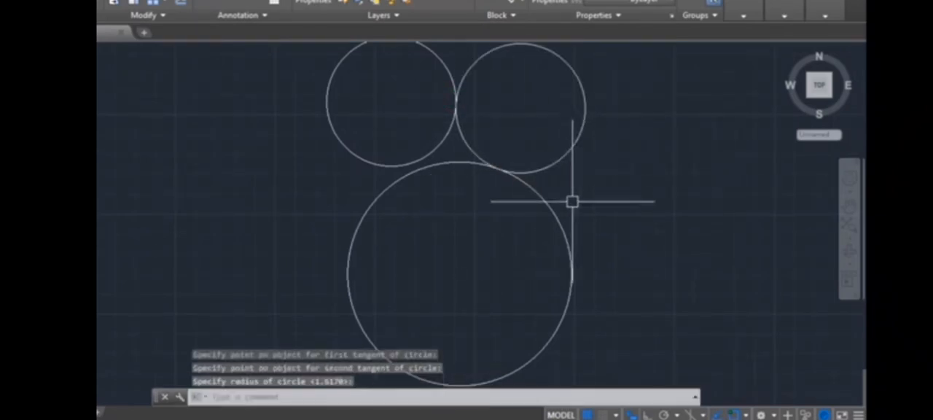
key(space)
middle_drag(454, 342, 288, 296)
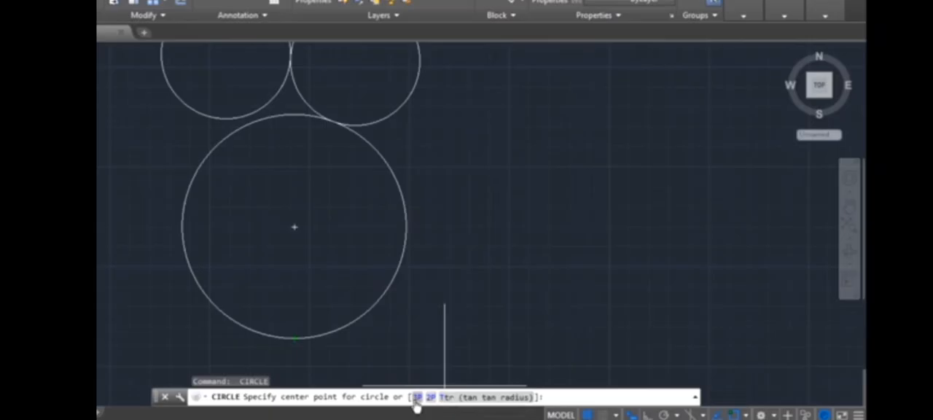
key(Escape)
Draw a circle through three picked points beside the large circle using the CIRCLE command's 3P option.
text(c)
key(Return)
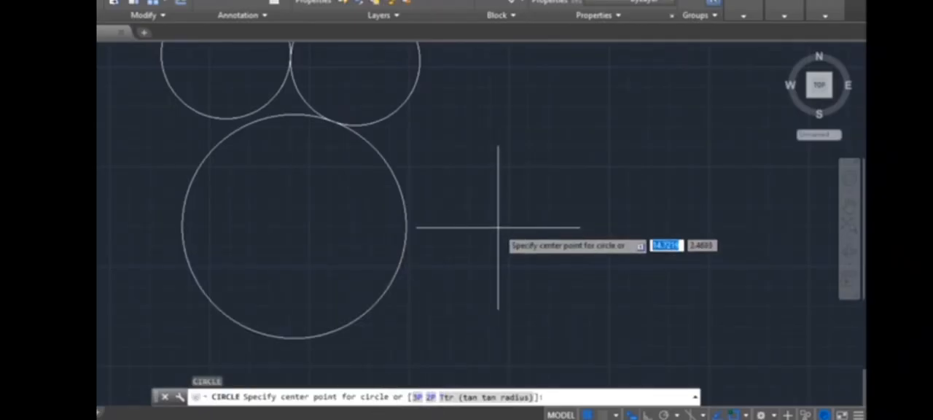
text(3p)
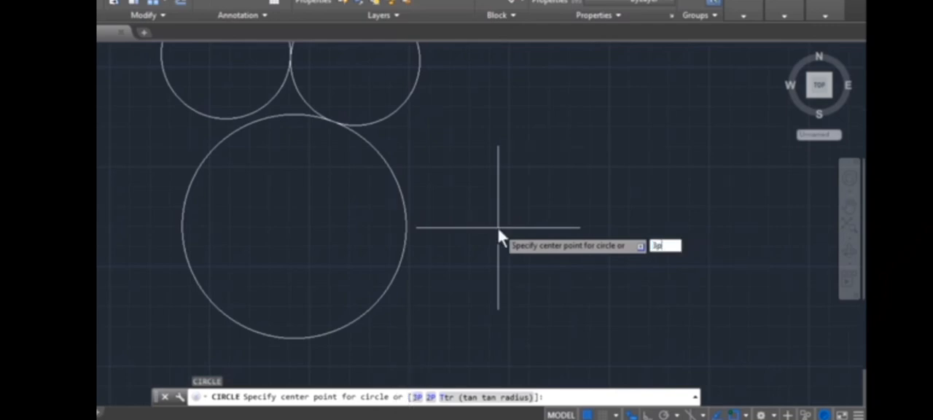
key(Return)
click(474, 233)
click(566, 167)
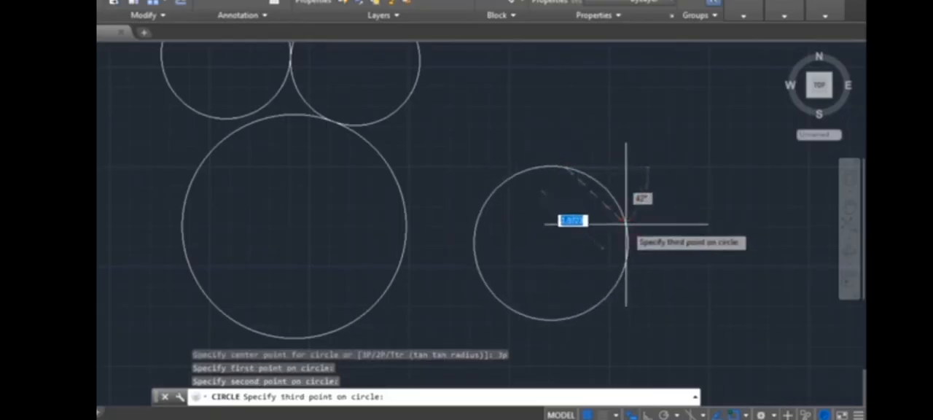
click(625, 225)
Try the CIRCLE command's tangent, tangent, radius (Ttr) option for another circle.
key(space)
middle_drag(534, 268, 259, 295)
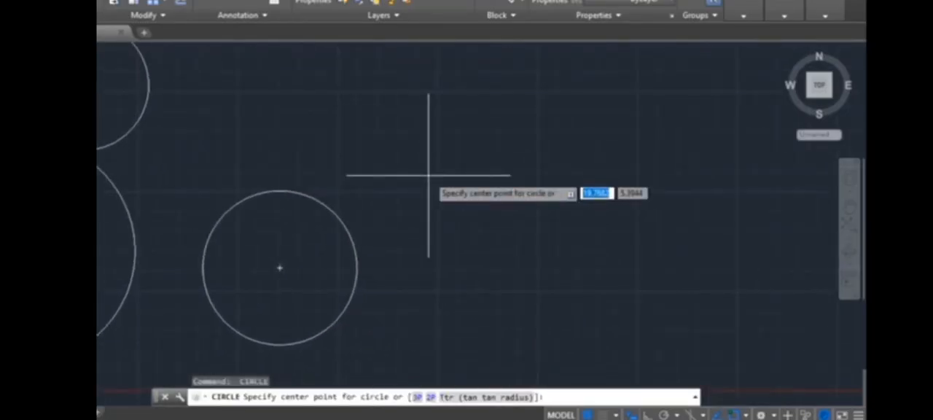
text(t)
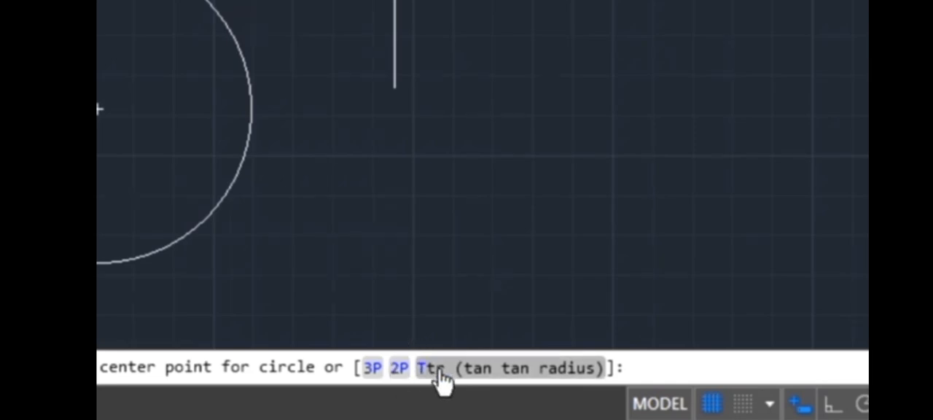
text(t)
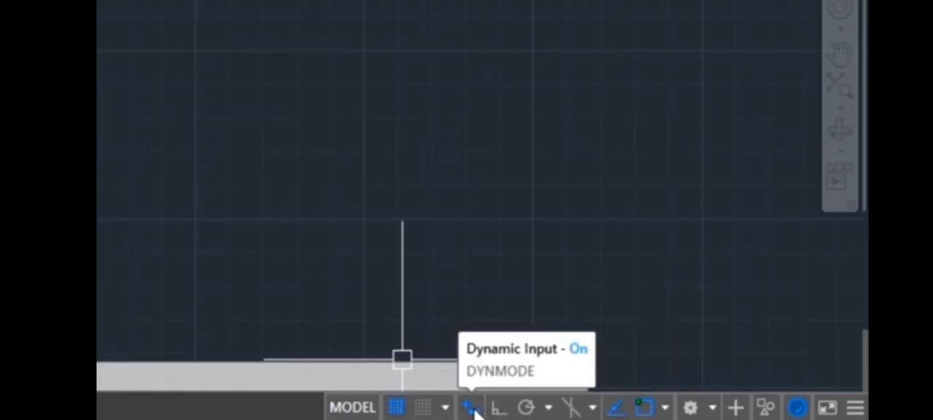
Switch Dynamic Input off and back on.
click(474, 411)
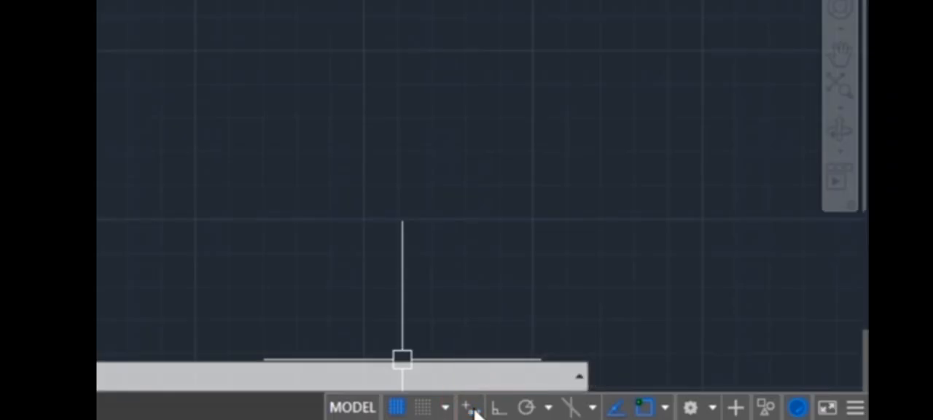
click(475, 411)
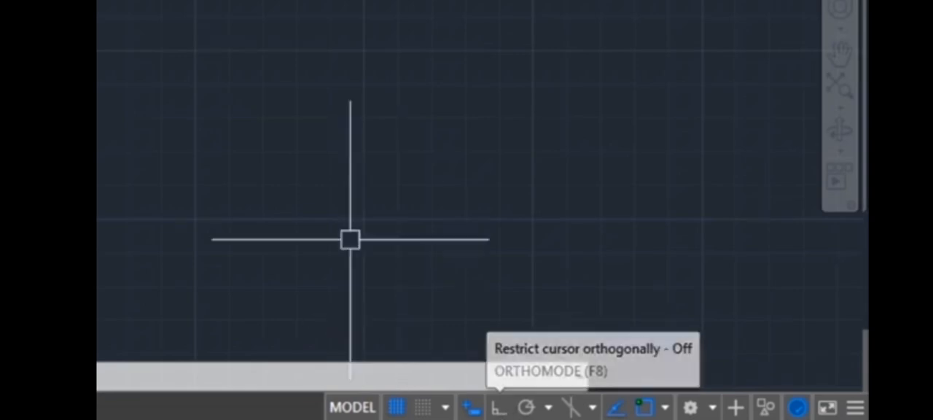
Turn on Ortho mode while drawing a trial line, and discard the line.
text(l)
key(space)
click(75, 153)
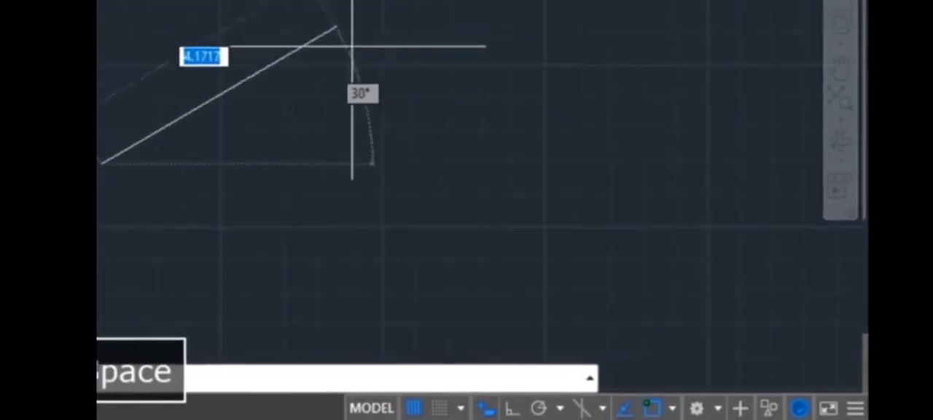
click(574, 411)
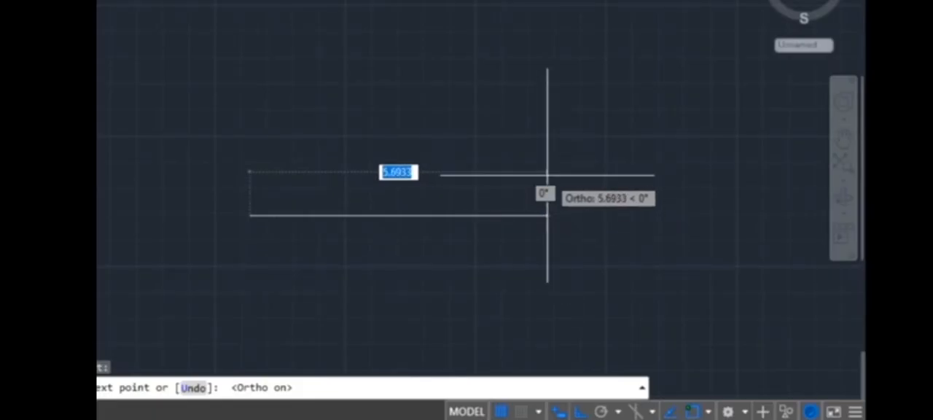
key(Escape)
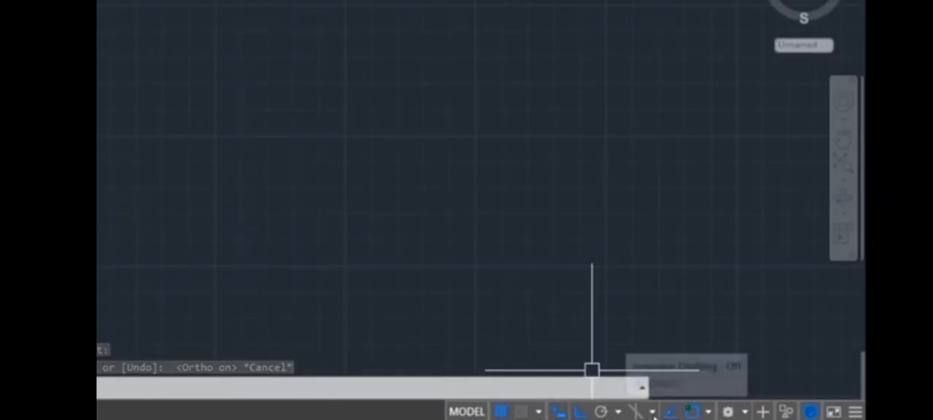
Open the status bar customization and toggle the Annotation Monitor and Workspace Switching entries, leaving both shown.
click(855, 411)
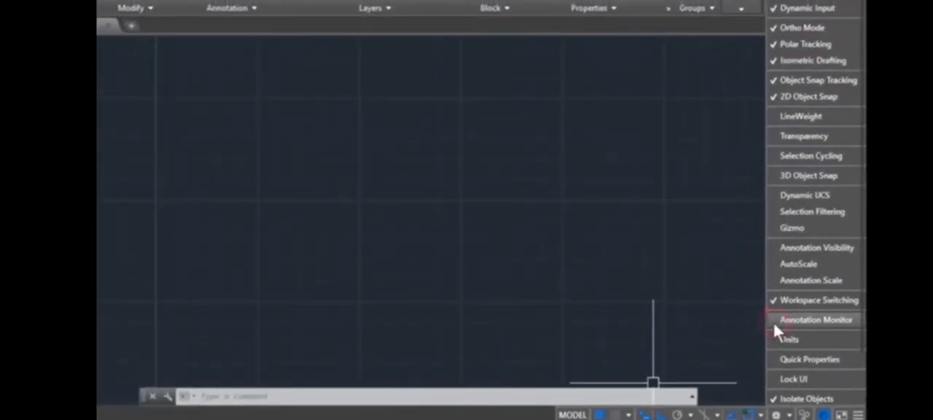
click(776, 302)
click(776, 301)
click(776, 301)
click(776, 301)
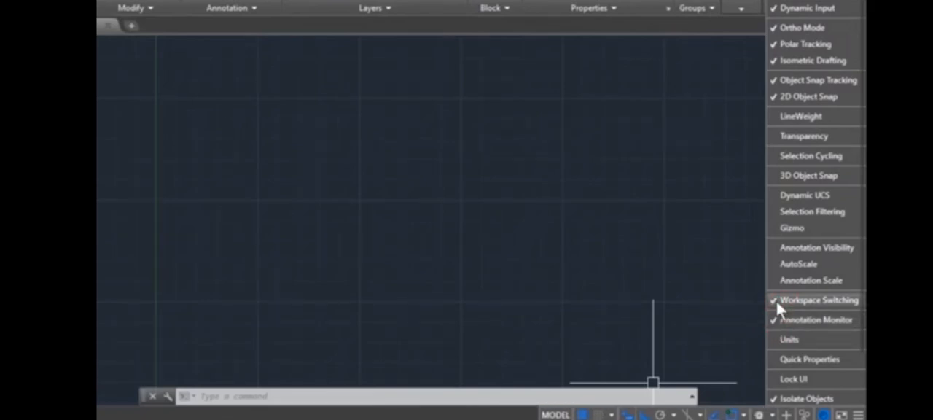
Toggle the Dynamic UCS entry in the status bar customization, leave it hidden, and close the list.
click(771, 197)
click(771, 197)
click(771, 197)
click(770, 198)
click(770, 198)
click(776, 200)
click(656, 327)
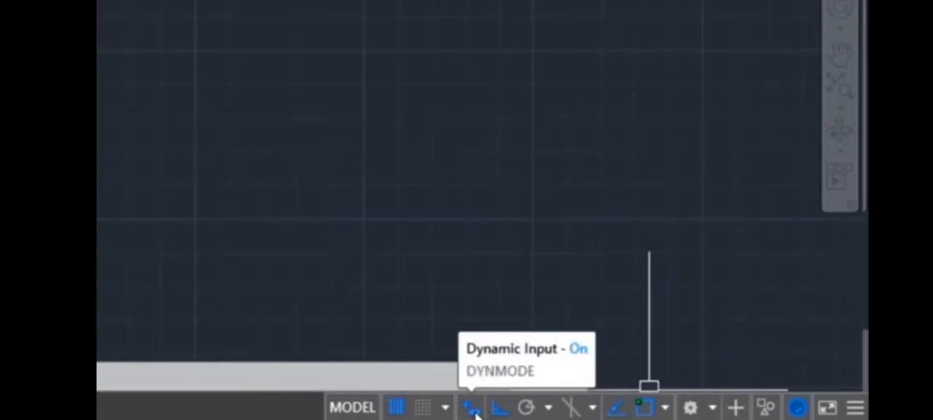
Turn off the drawing grid display.
click(400, 410)
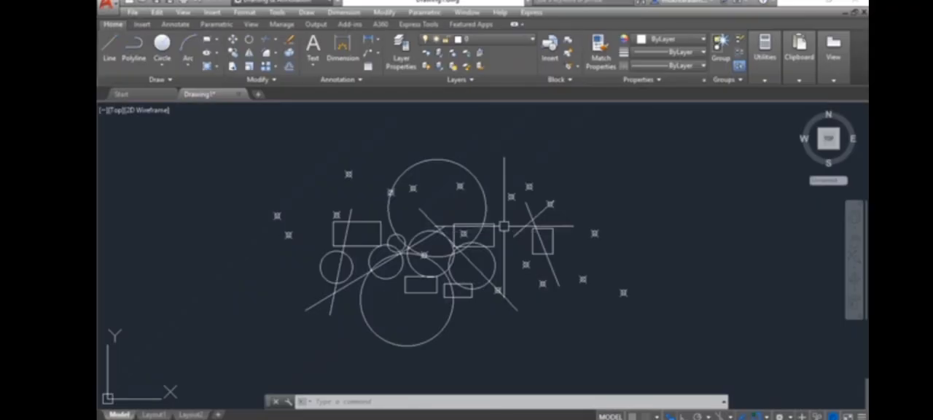
Select the upper large circle, the rectangle overlapping it, the two crossing lines and the circle below the rectangle individually, and clear the selection.
scroll(464, 263, up, 2)
scroll(491, 259, down, 2)
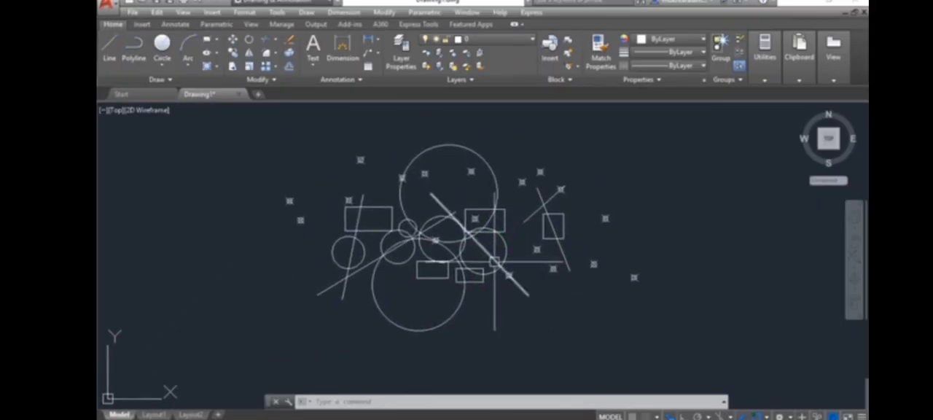
scroll(488, 219, up, 2)
click(487, 178)
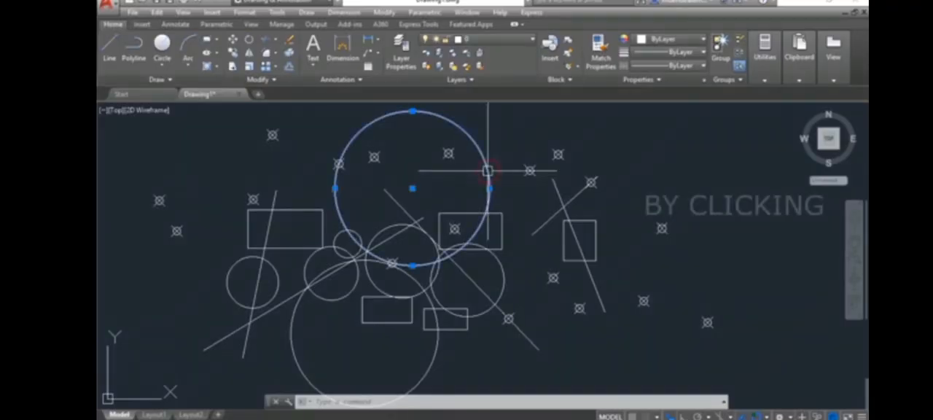
click(505, 253)
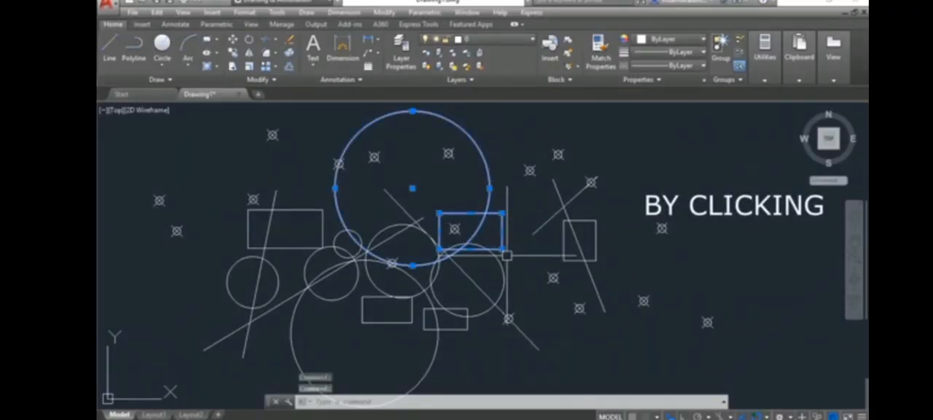
click(555, 205)
click(555, 206)
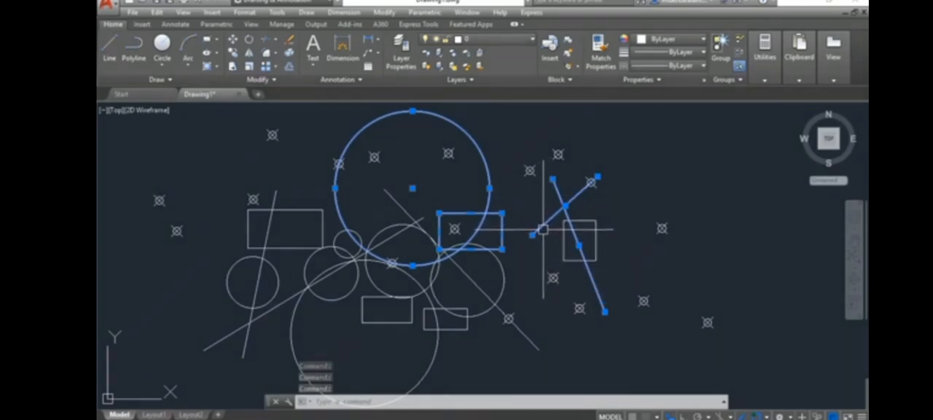
click(503, 267)
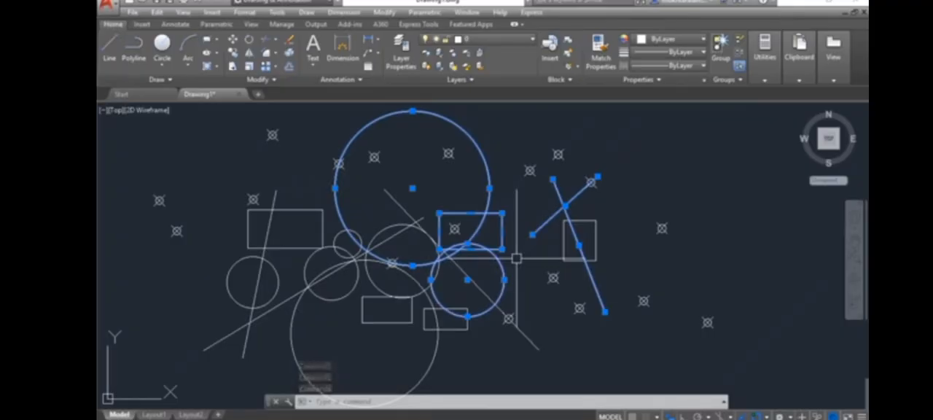
key(Escape)
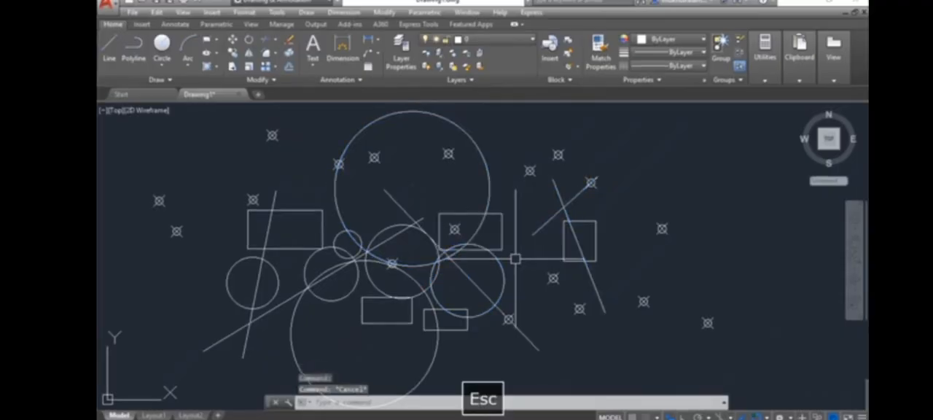
Select all objects with a window selection enclosing the whole drawing, and clear the selection.
mouse_move(565, 217)
middle_down()
mouse_move(569, 240)
mouse_move(575, 222)
middle_up()
scroll(533, 226, down, 2)
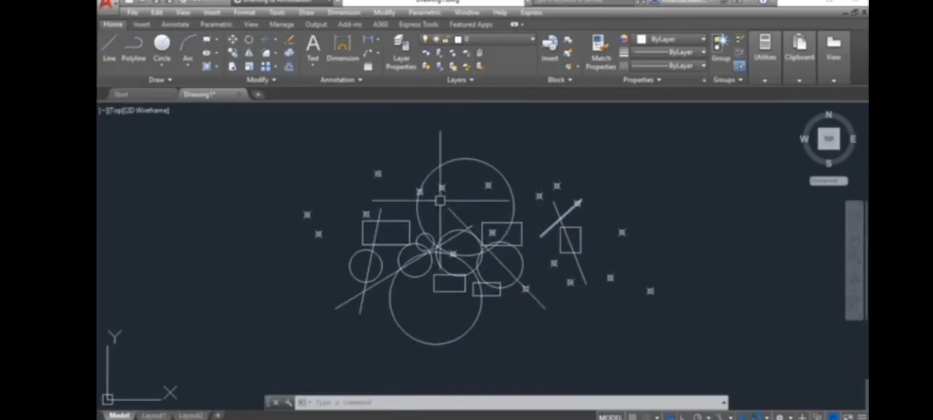
click(284, 134)
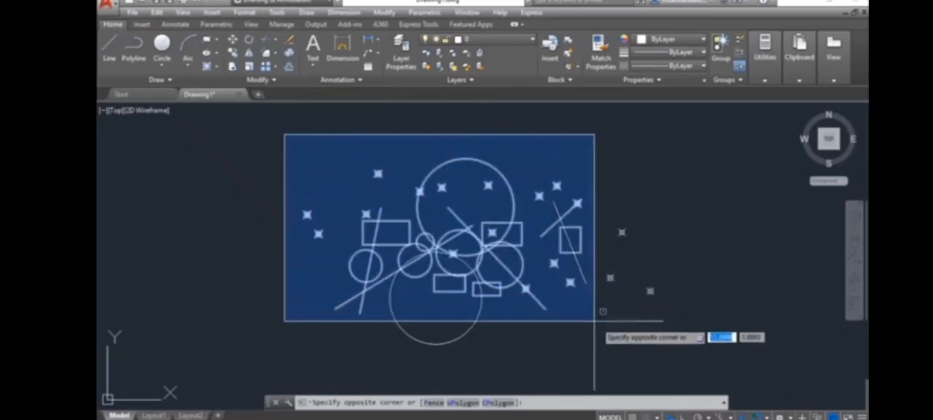
click(694, 357)
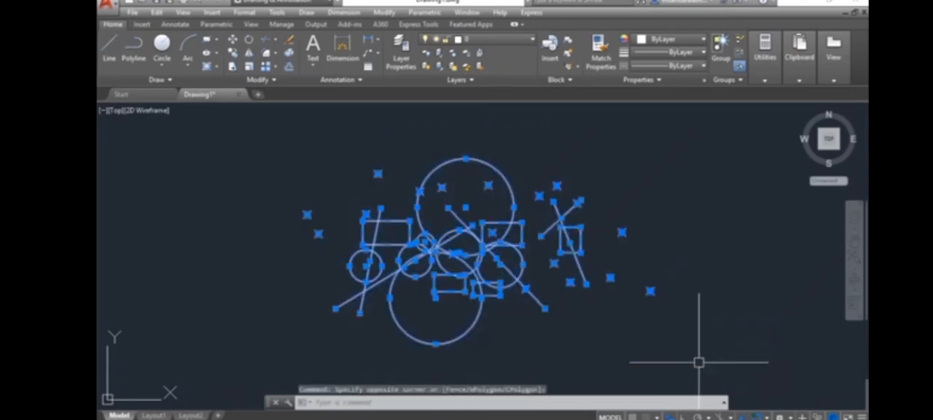
key(Escape)
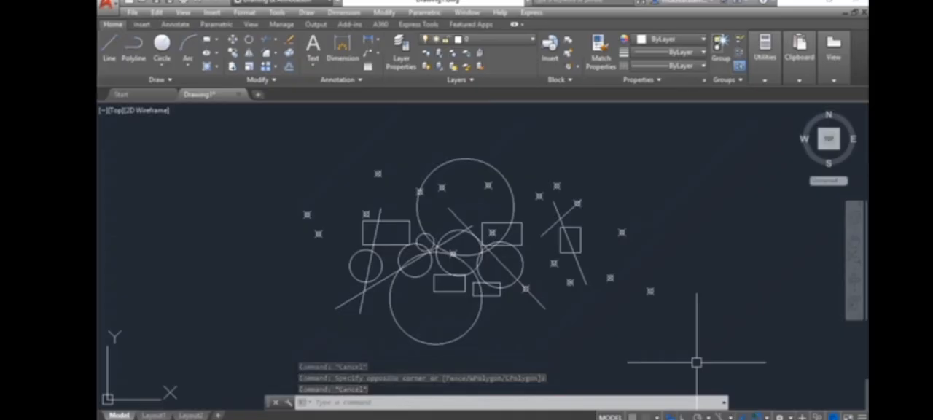
click(268, 146)
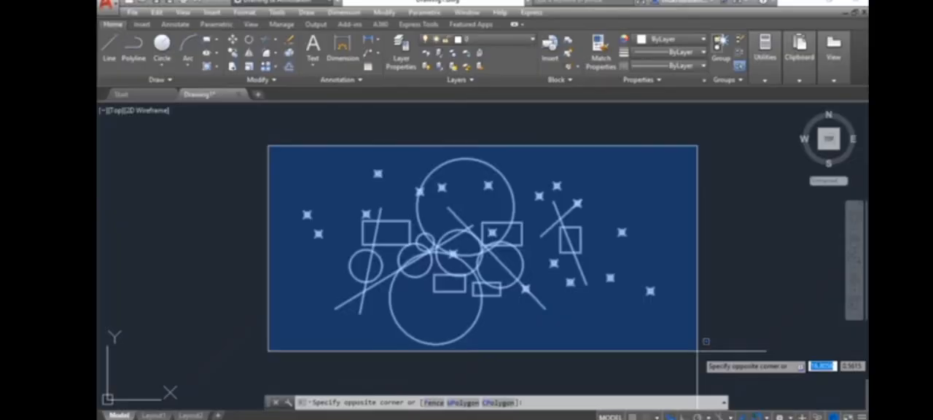
key(Escape)
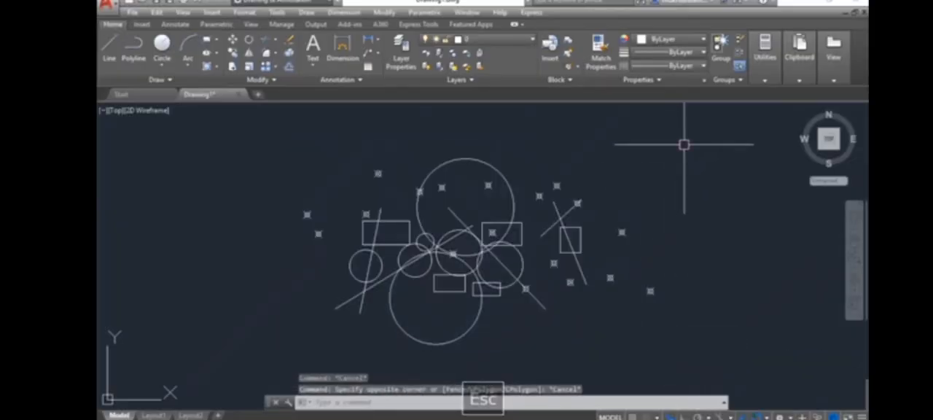
Select all objects with a crossing selection spanning the whole drawing, and clear the selection.
click(683, 144)
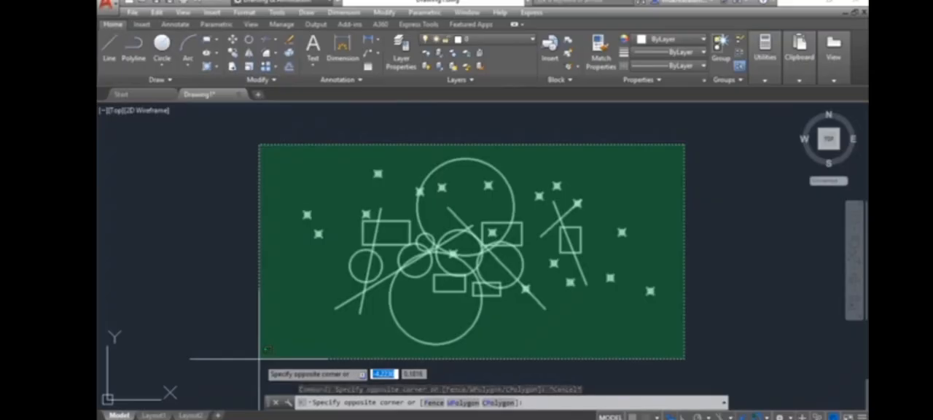
click(259, 358)
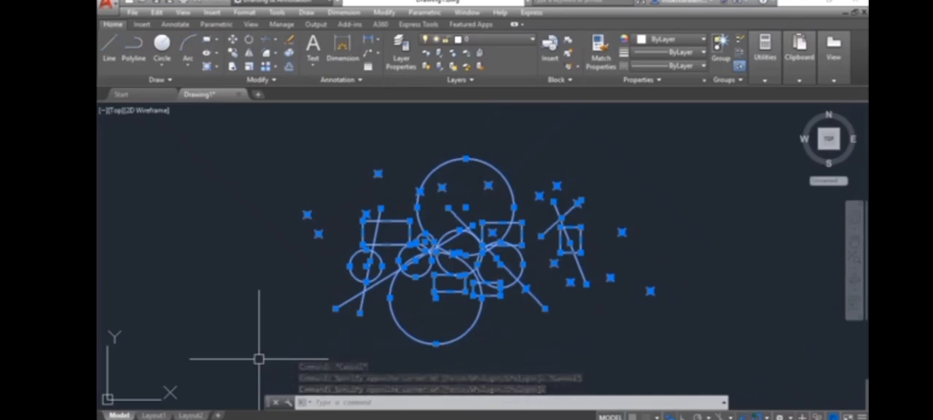
key(Escape)
Select the upper large circle with a crossing selection that touches only its top edge, and clear the selection.
scroll(470, 190, up, 2)
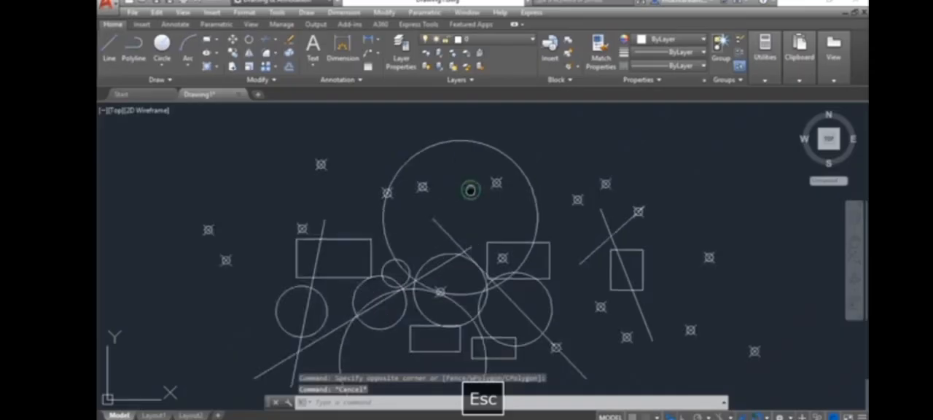
scroll(470, 190, up, 3)
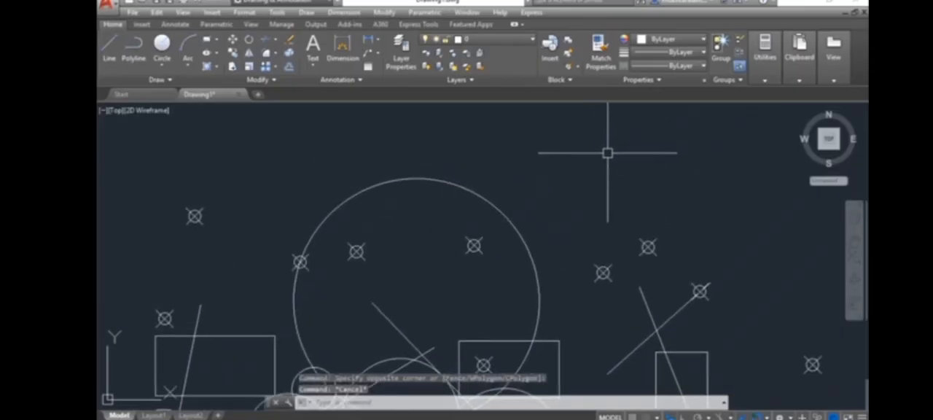
click(629, 142)
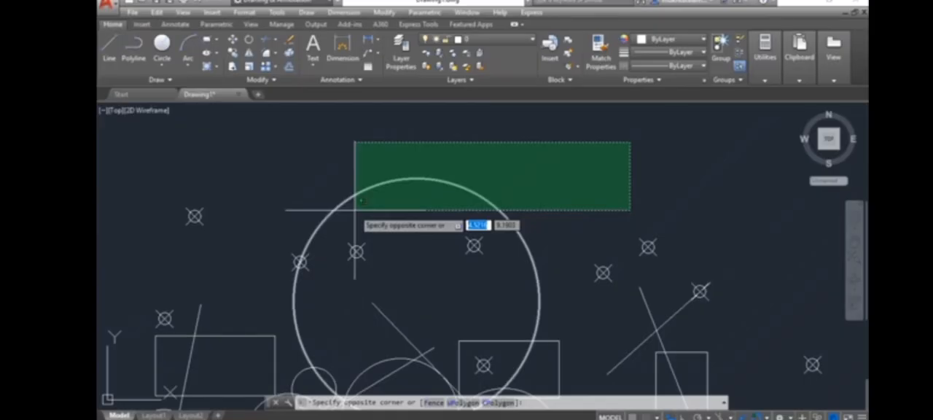
click(299, 189)
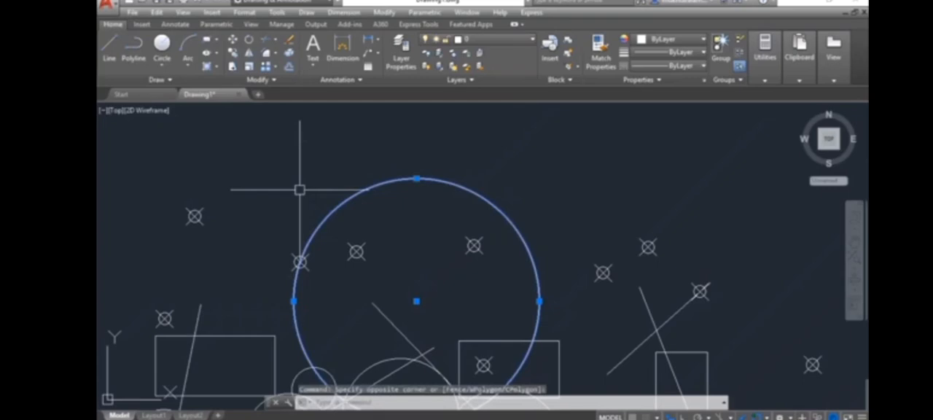
key(Escape)
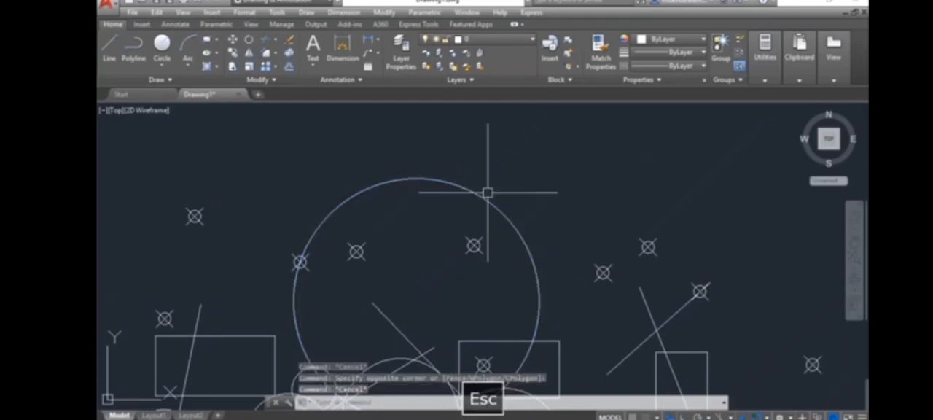
Select the upper large circle, and separately the steep line right of it, by crossing selections touching only part of each, clearing each selection.
click(556, 141)
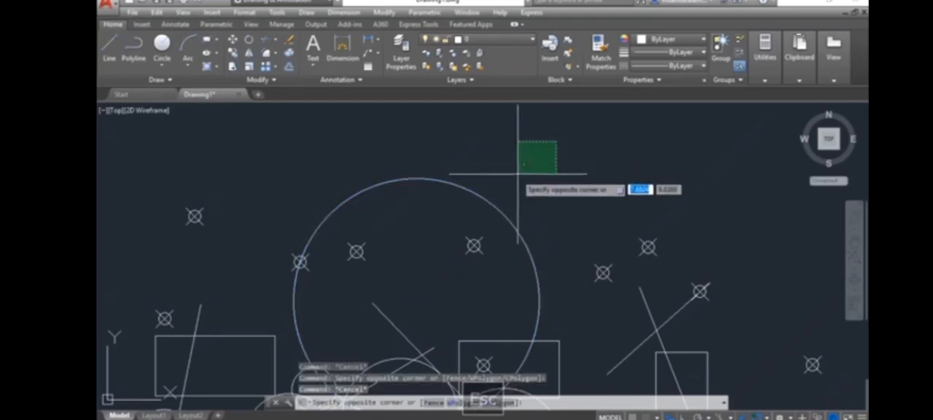
click(471, 205)
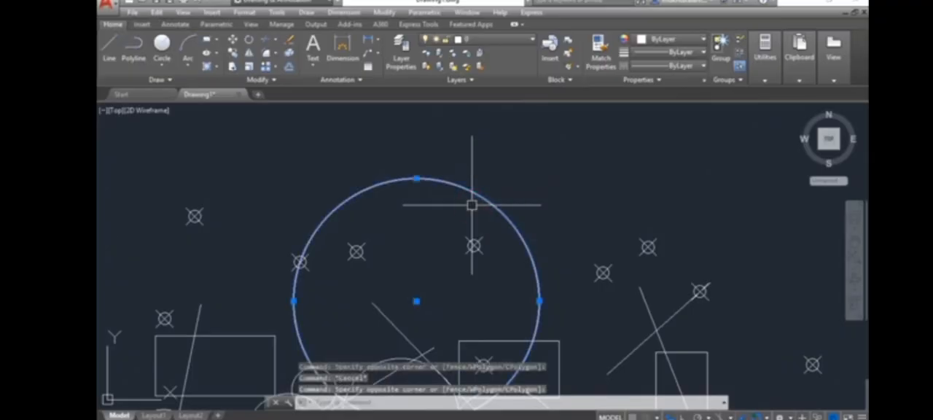
key(Escape)
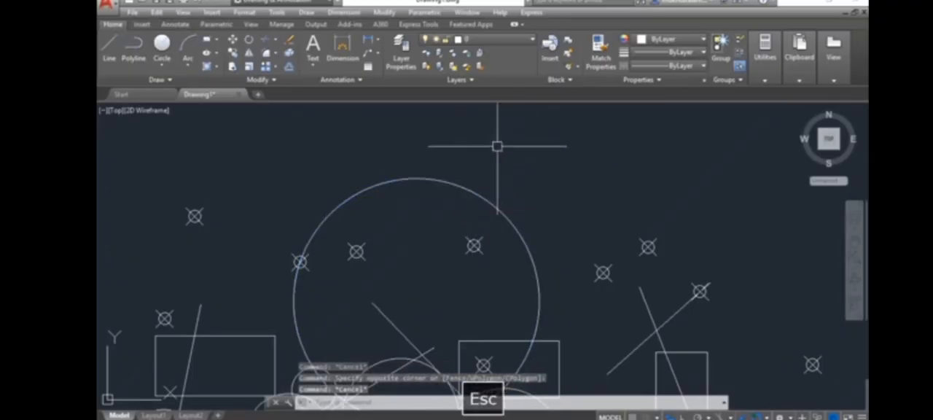
scroll(580, 249, up, 5)
click(573, 250)
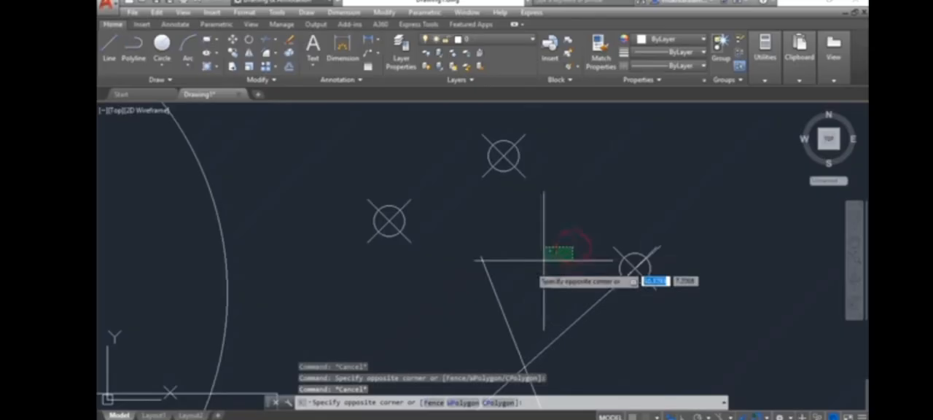
click(449, 298)
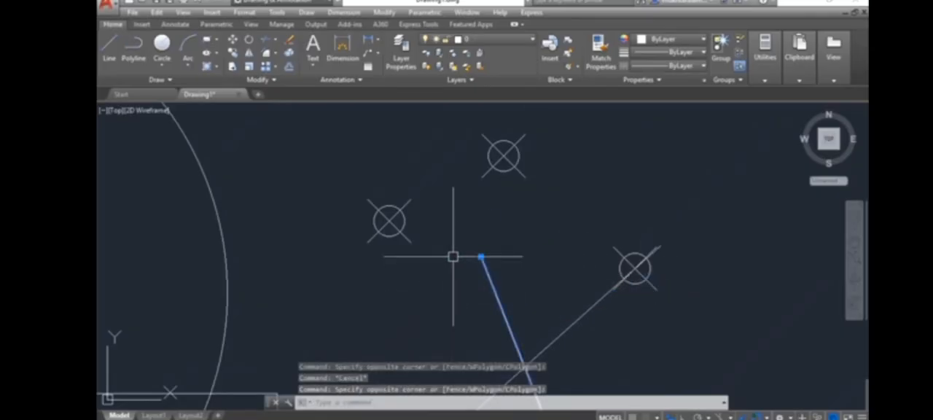
key(Escape)
Preview a window selection enclosing the upper large circle and the rectangles beside it, and cancel it.
scroll(452, 236, down, 5)
middle_drag(451, 235, 560, 231)
scroll(494, 245, down, 2)
mouse_move(291, 222)
middle_down()
mouse_move(343, 210)
mouse_move(303, 226)
middle_up()
click(271, 137)
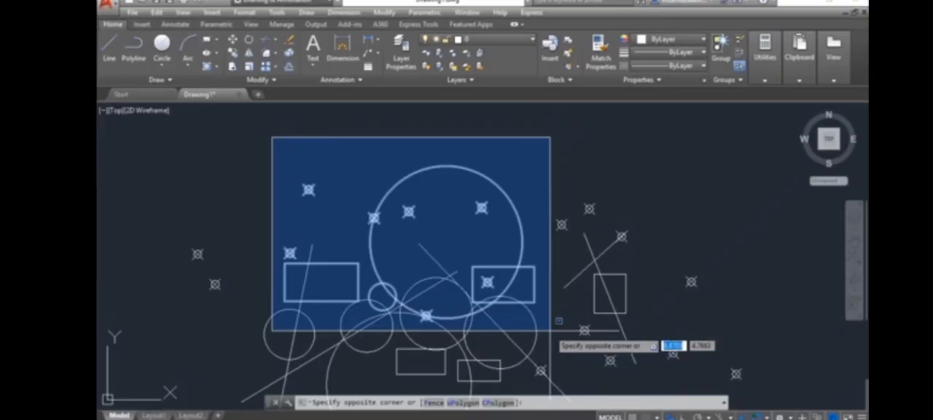
key(Escape)
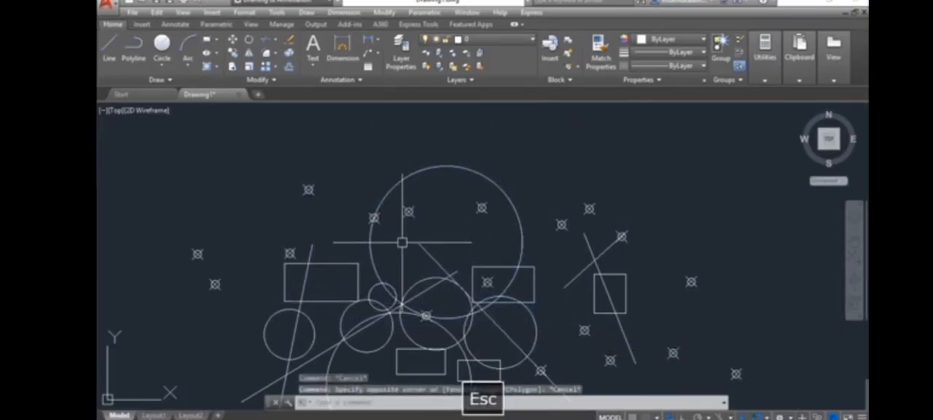
Select the leftmost rectangle and the point marker above it with a window selection enclosing both, and clear the selection.
scroll(312, 290, up, 4)
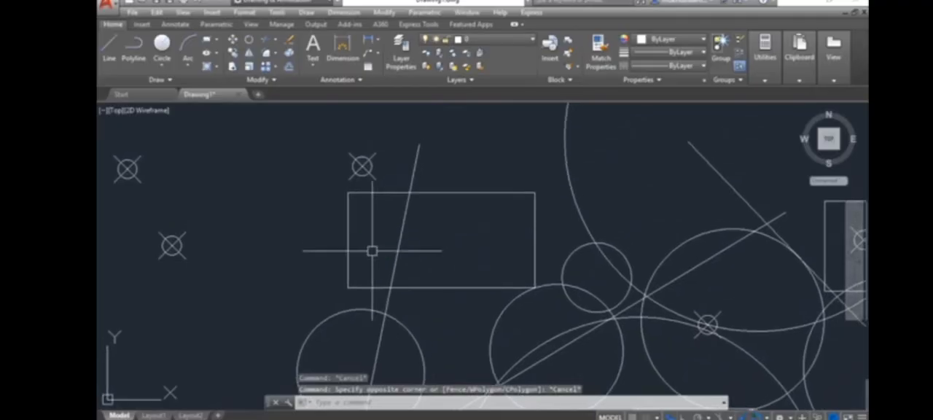
click(292, 141)
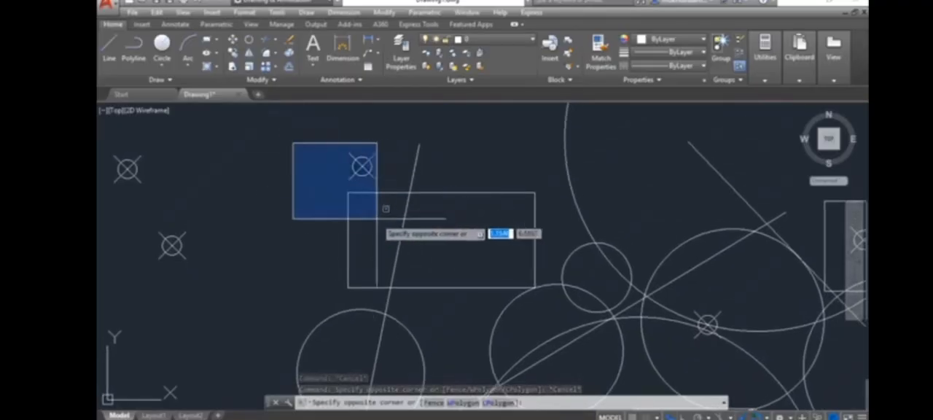
click(559, 311)
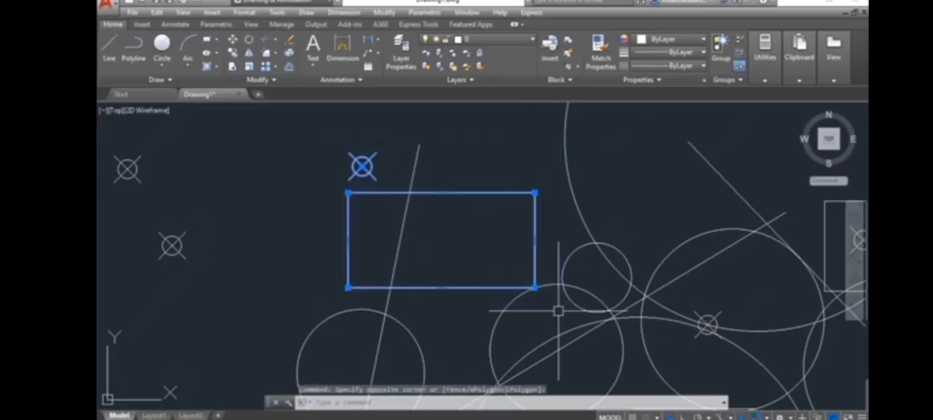
key(Escape)
Make window selections from above the leftmost rectangle that enclose the point marker but only part of the rectangle, clearing each one.
click(262, 138)
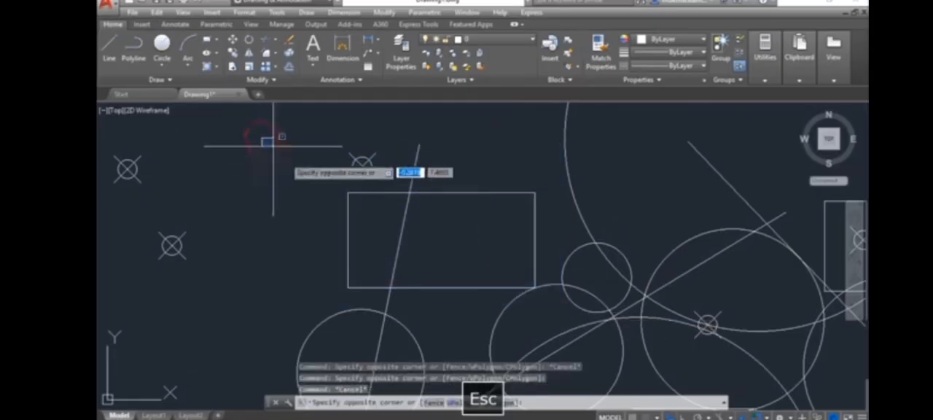
click(470, 251)
key(Escape)
click(287, 136)
key(Escape)
click(281, 135)
click(437, 237)
key(Escape)
Make a crossing selection over the leftmost rectangle's upper-right corner and a window selection over its upper-left part, clearing each one.
click(536, 154)
click(475, 213)
key(Escape)
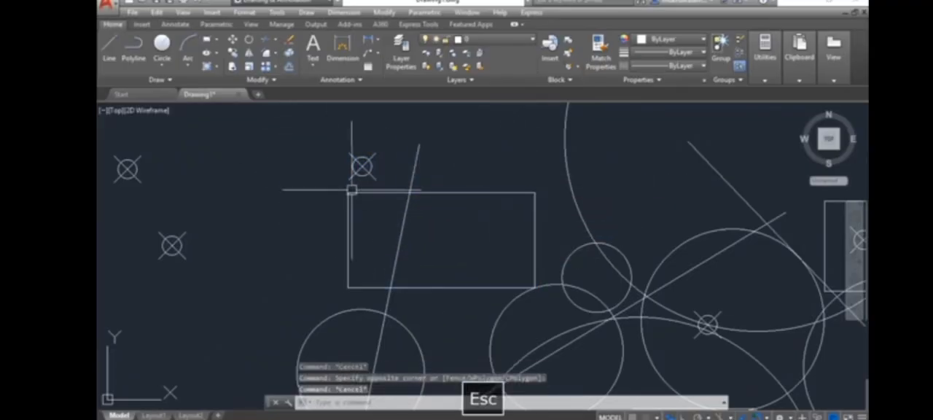
click(279, 150)
click(441, 237)
key(Escape)
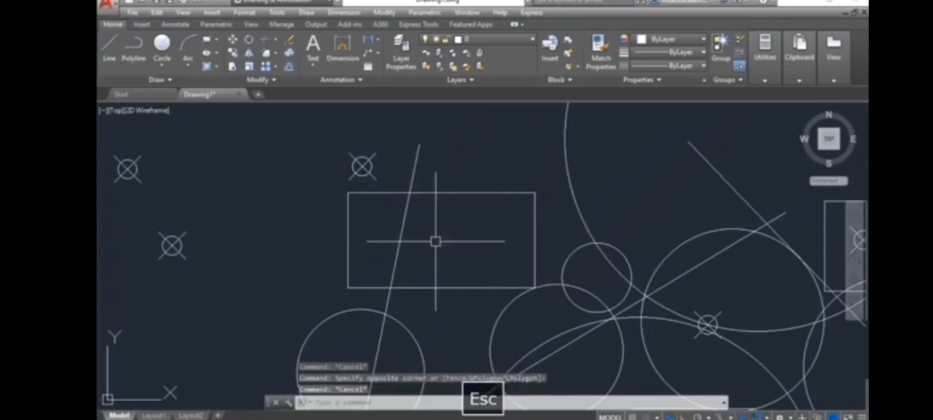
Select the leftmost rectangle individually and the small circle beside it with a window enclosing only that circle, clearing each selection.
scroll(204, 196, down, 2)
scroll(416, 221, up, 2)
click(402, 221)
key(Escape)
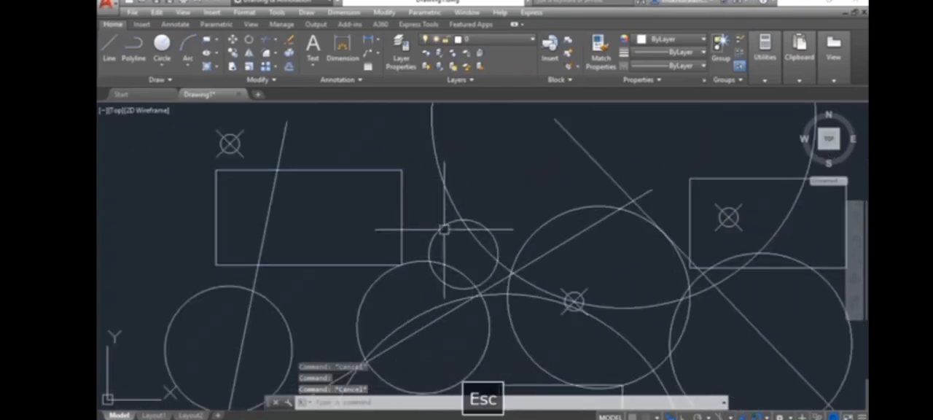
click(410, 187)
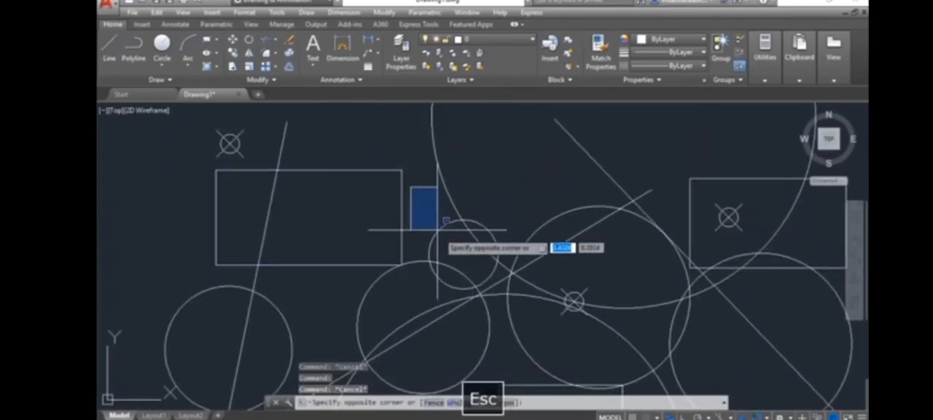
click(514, 317)
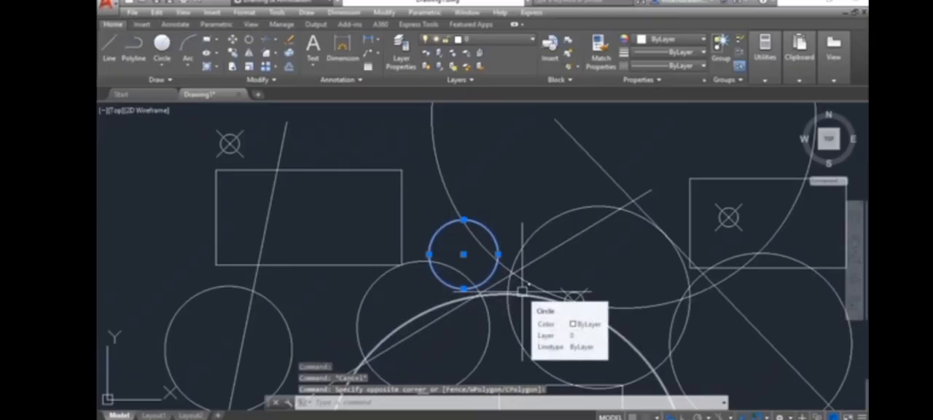
key(Escape)
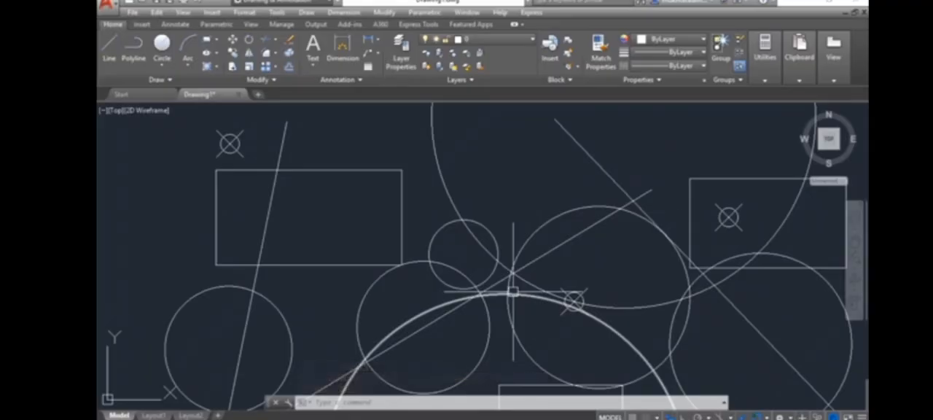
Select the six circles below the upper large circle one by one, and clear the selection.
scroll(466, 186, down, 5)
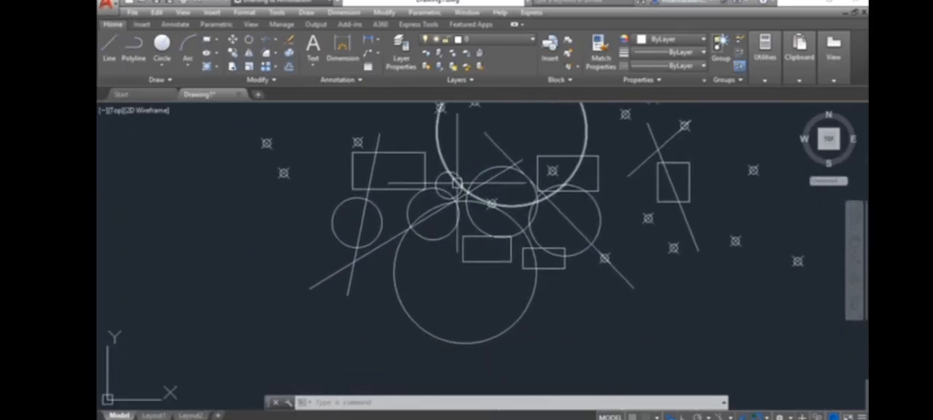
key(Escape)
key(Escape)
scroll(492, 234, down, 3)
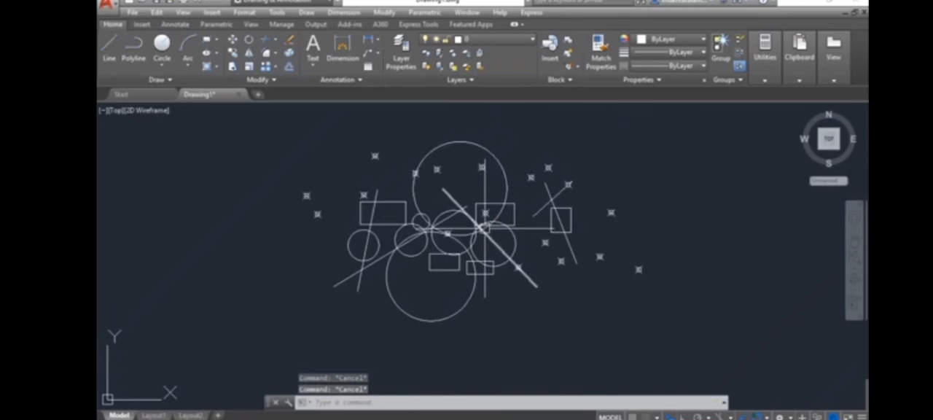
middle_drag(505, 264, 505, 277)
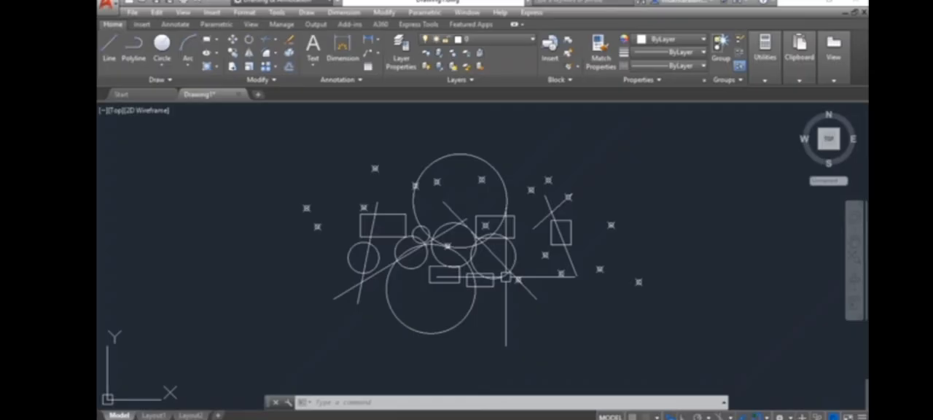
click(440, 334)
click(349, 263)
click(407, 269)
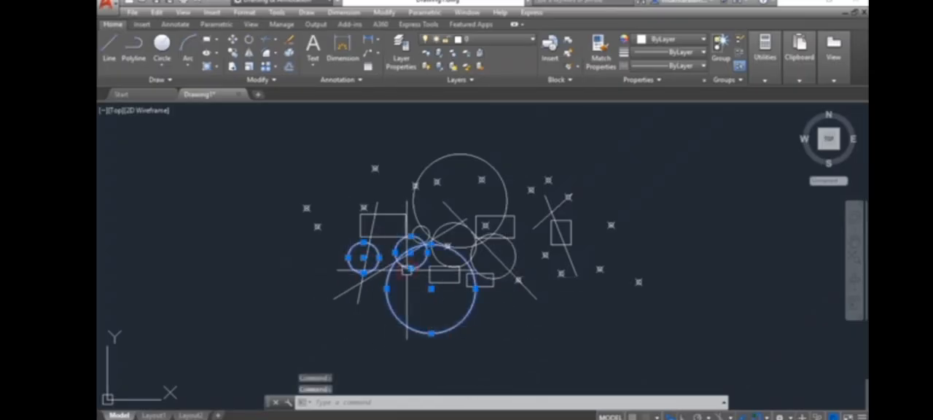
click(421, 228)
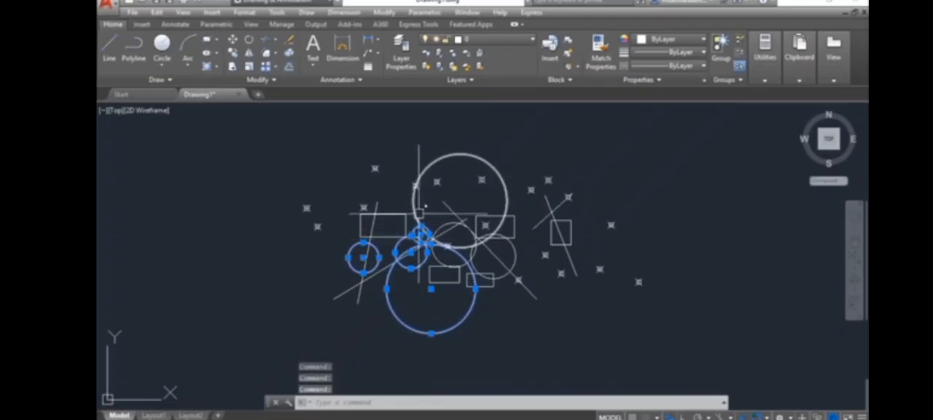
click(471, 255)
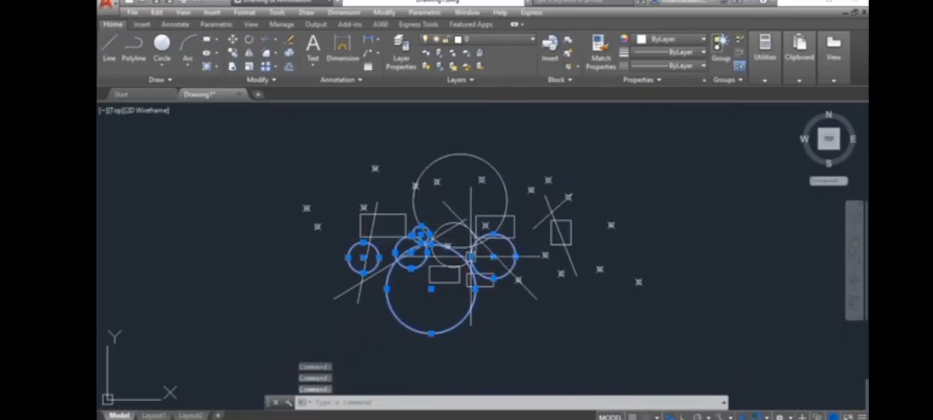
click(442, 222)
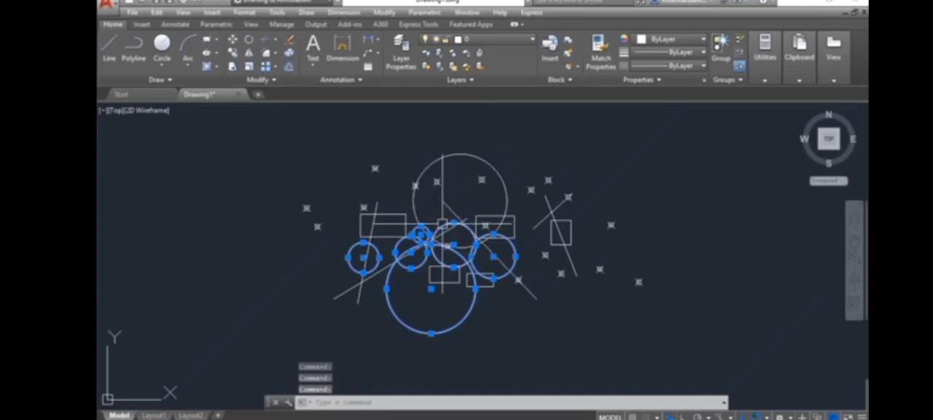
key(Escape)
Select the lower large circle and extend the selection to all circles with Select Similar.
scroll(434, 309, up, 2)
middle_drag(433, 308, 425, 329)
click(457, 322)
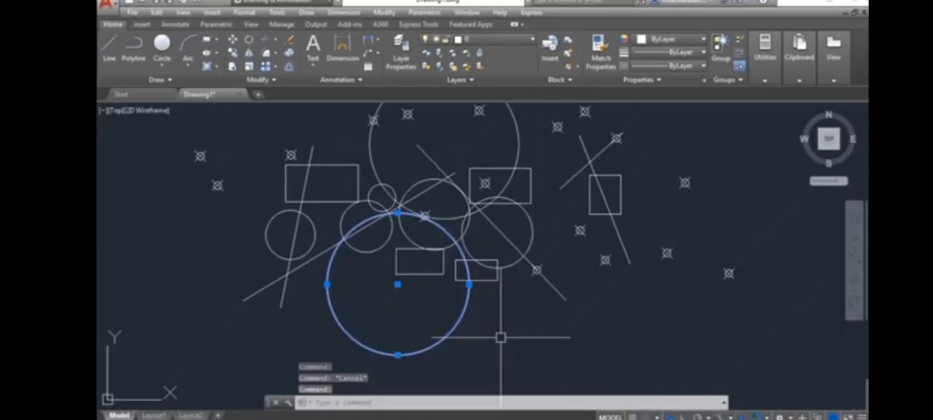
right_click(481, 318)
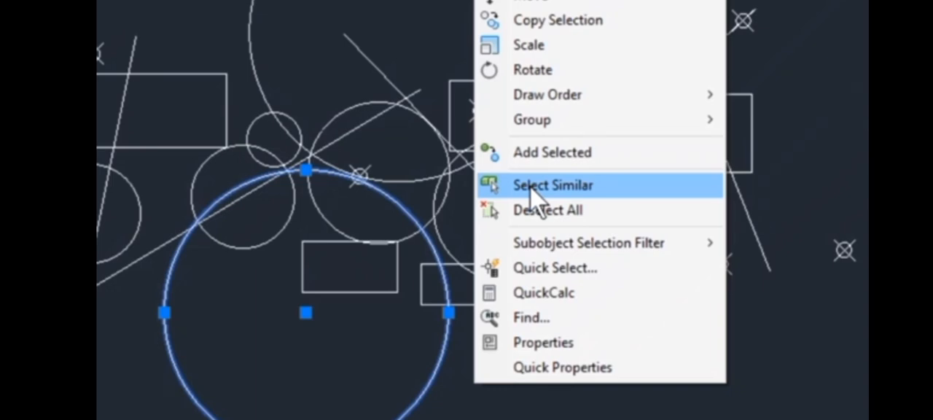
click(530, 193)
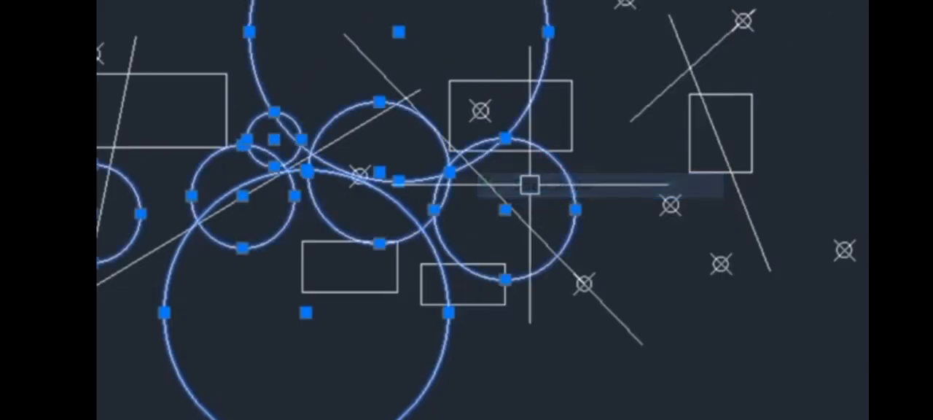
Move the selected circles far to the right, clear of the other objects.
middle_drag(532, 377, 321, 346)
scroll(489, 394, down, 2)
scroll(433, 347, down, 2)
text(m)
key(Return)
click(331, 393)
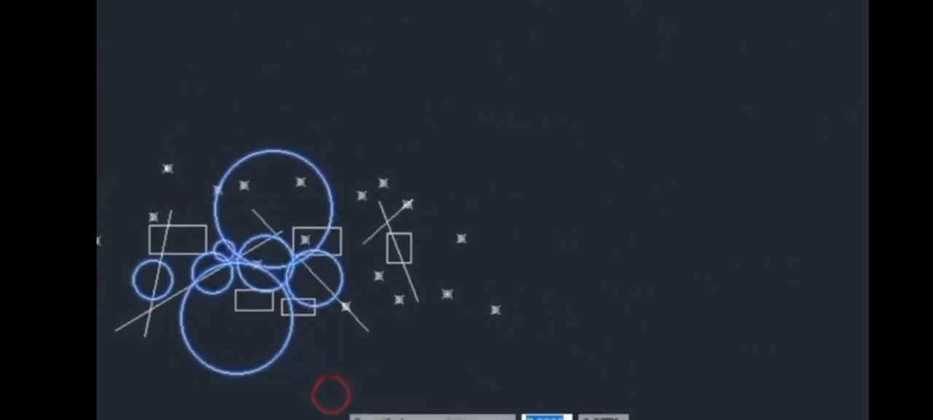
click(888, 402)
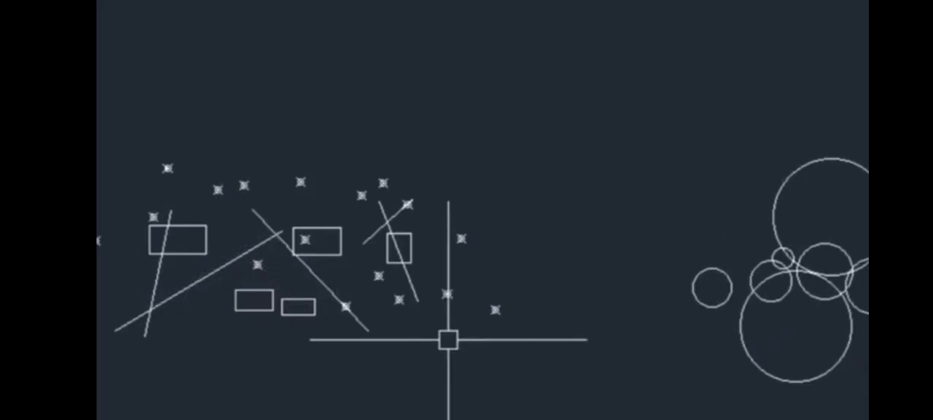
Select one point marker below the small right-hand rectangle and extend the selection to all point markers with Select Similar.
scroll(350, 361, up, 2)
mouse_move(347, 356)
middle_down()
mouse_move(347, 384)
mouse_move(376, 390)
middle_up()
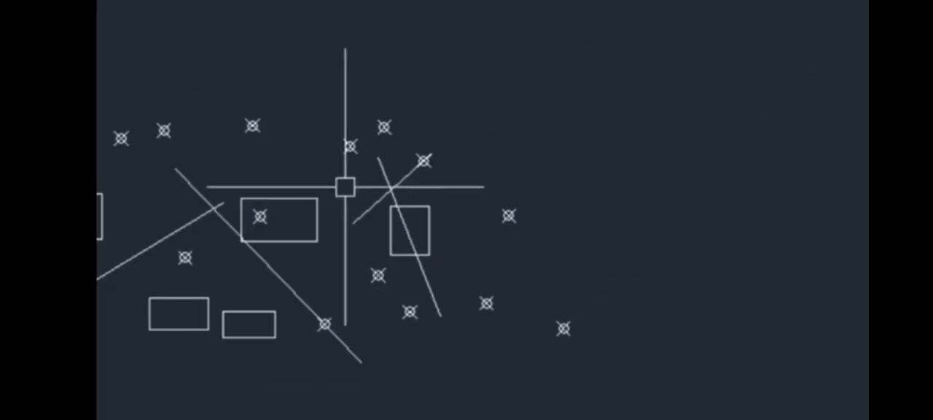
scroll(354, 323, up, 2)
middle_drag(370, 343, 443, 349)
scroll(443, 348, down, 2)
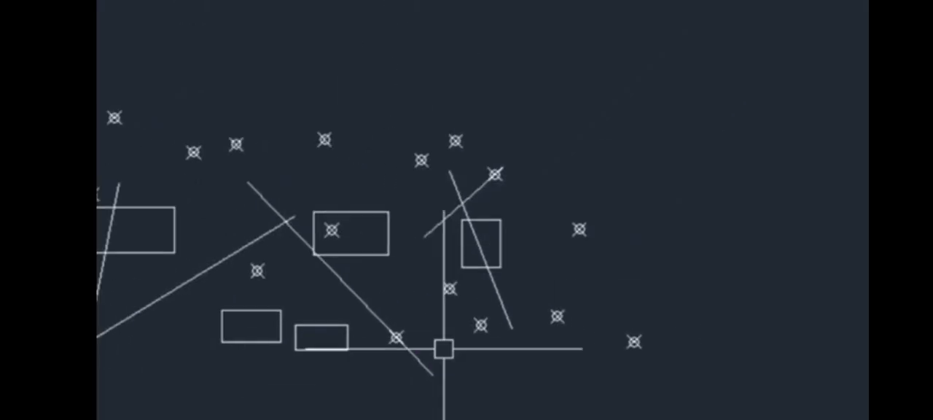
scroll(478, 348, up, 4)
click(481, 289)
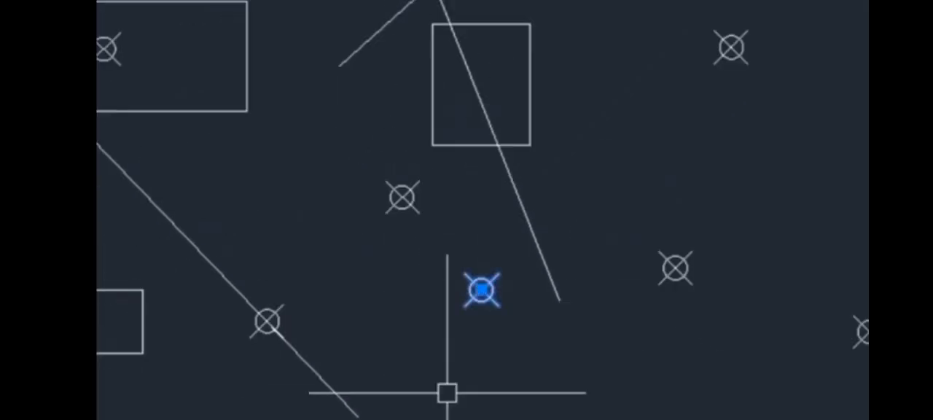
right_click(446, 393)
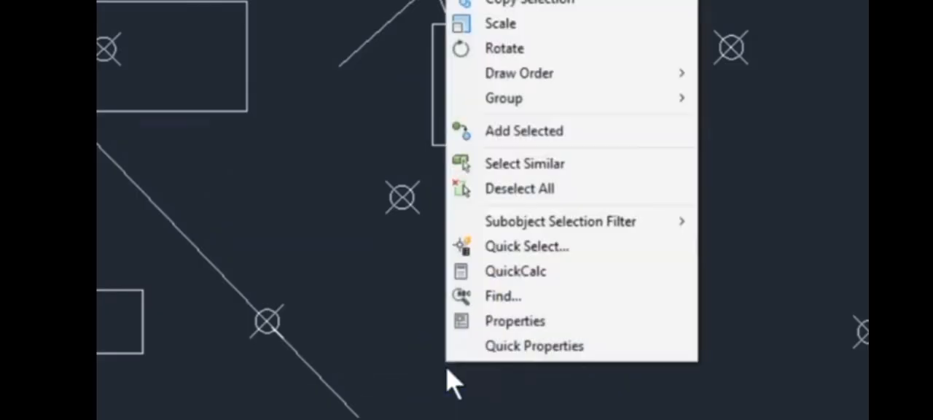
click(510, 168)
Move the selected point markers to the left, away from the remaining lines and rectangles.
scroll(510, 189, down, 3)
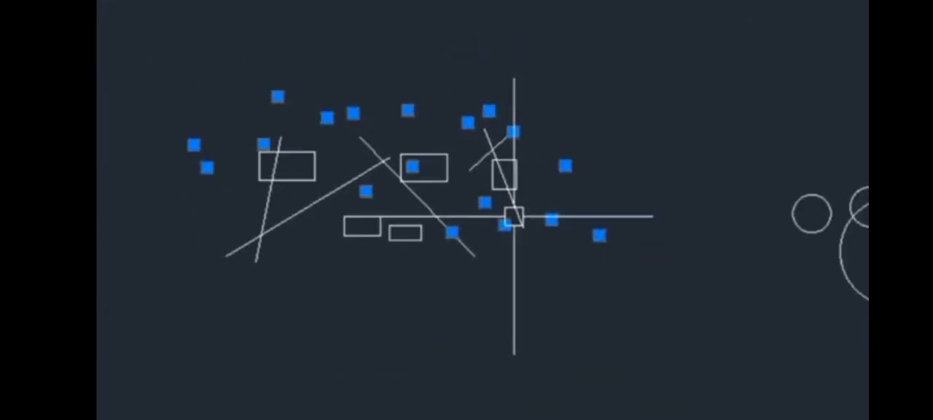
text(m)
key(Return)
click(529, 248)
click(96, 246)
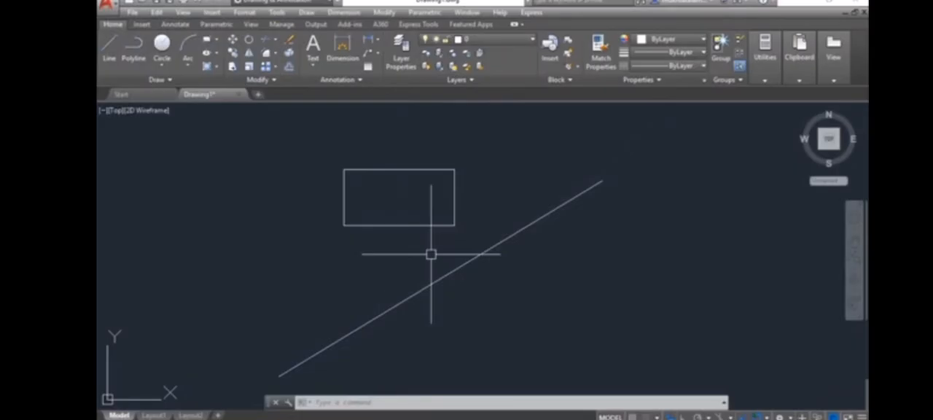
Select the diagonal line and the rectangle to inspect their grips, and clear the selection.
click(451, 270)
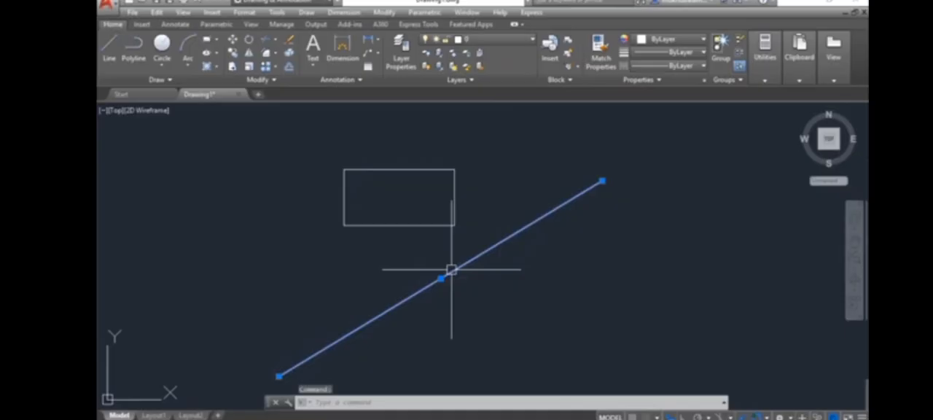
middle_drag(520, 327, 539, 285)
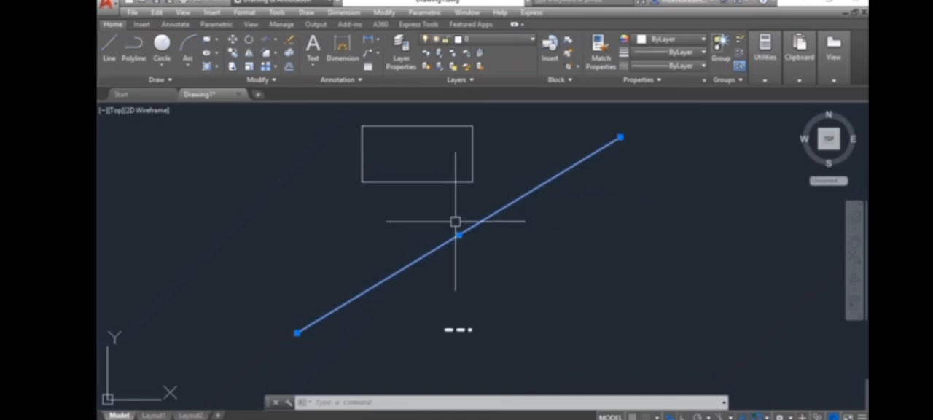
click(414, 182)
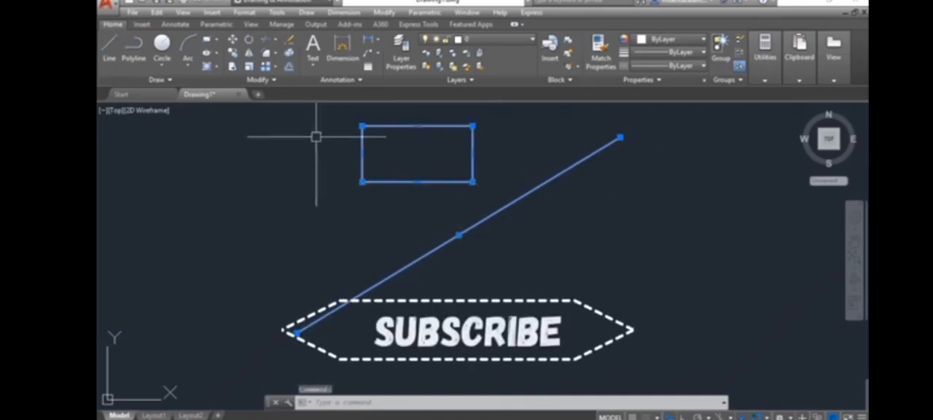
key(Escape)
Select the large circle away from the line and rectangle to inspect its centre and quadrant grips.
scroll(545, 245, down, 4)
middle_drag(545, 245, 201, 243)
scroll(633, 268, up, 4)
middle_drag(642, 272, 469, 236)
click(517, 176)
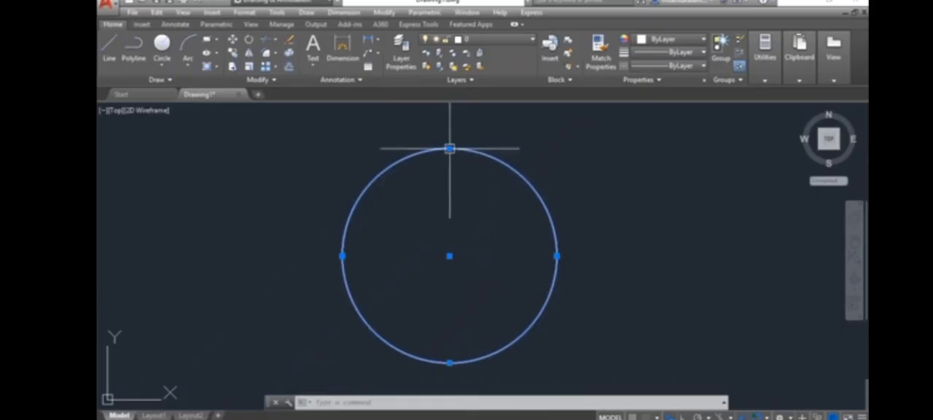
scroll(488, 244, down, 2)
middle_drag(489, 245, 523, 236)
scroll(416, 270, down, 6)
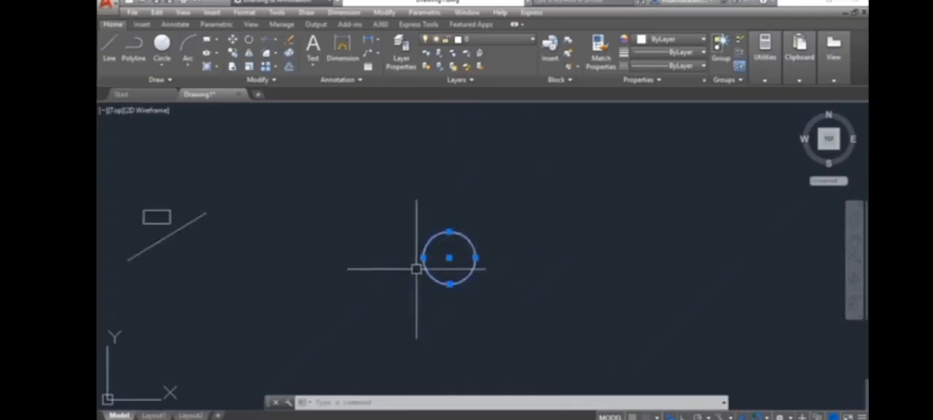
Draw a single nearly horizontal line below the diagonal line, switching the grid on and back off while drawing.
middle_drag(416, 269, 688, 233)
key(l)
key(space)
scroll(539, 242, up, 5)
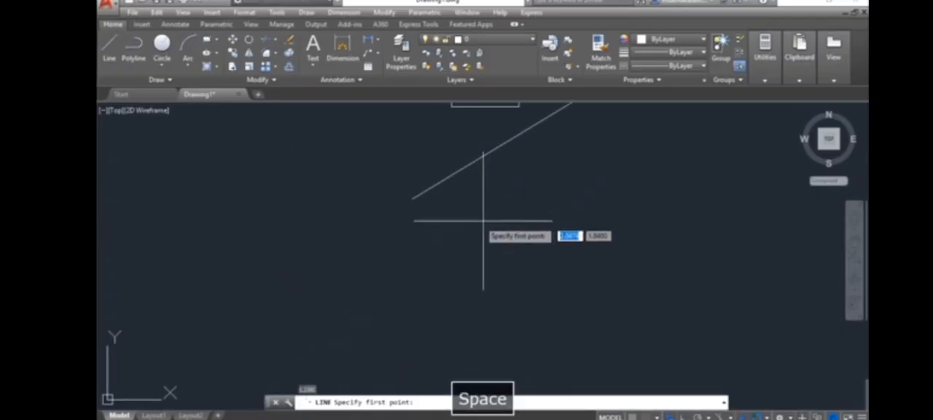
click(457, 221)
key(F8)
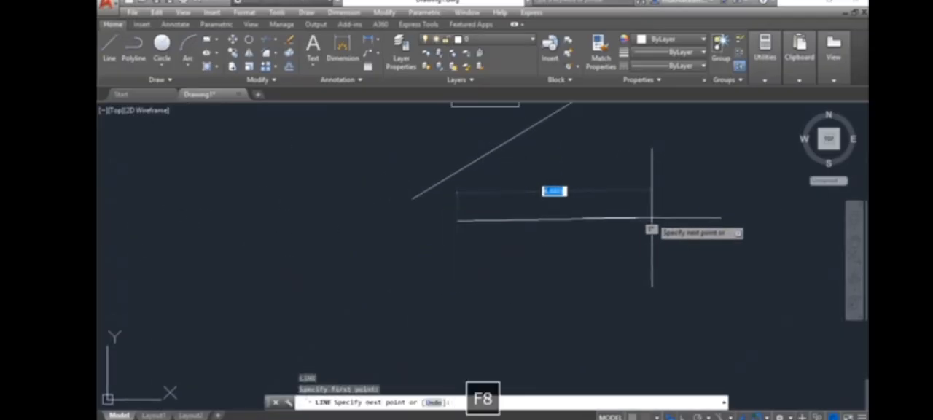
key(F7)
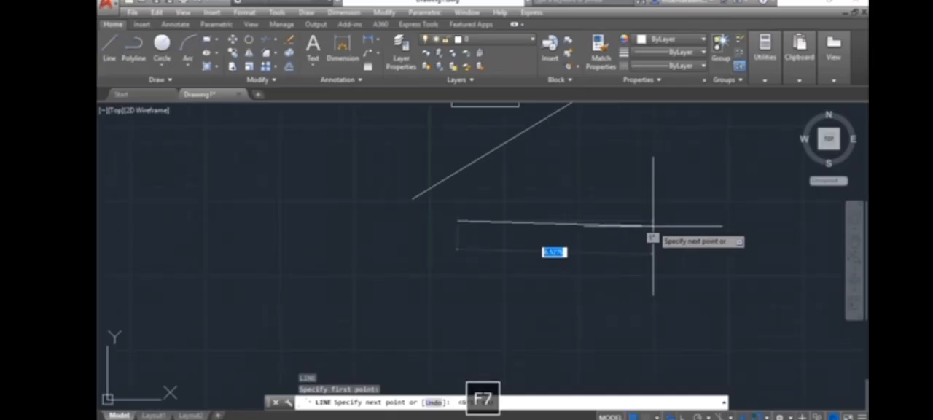
key(F7)
key(Escape)
scroll(622, 244, up, 5)
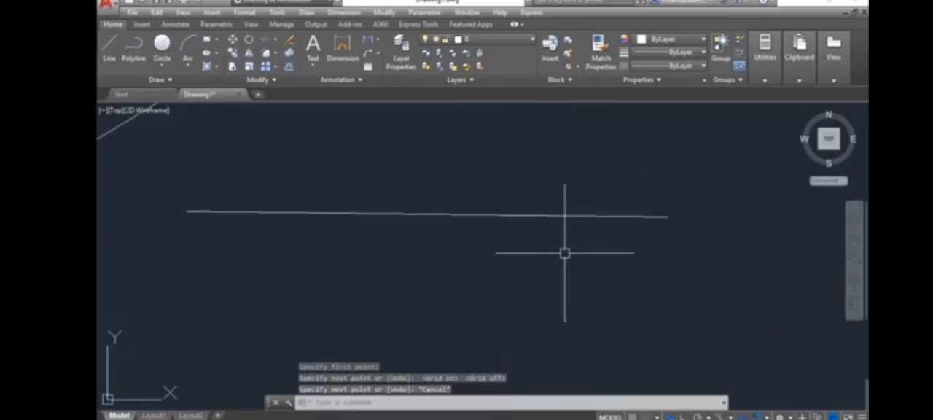
Stretch the right endpoint of the nearly horizontal line outward by about 3.35 units using its grip's Stretch option.
click(561, 215)
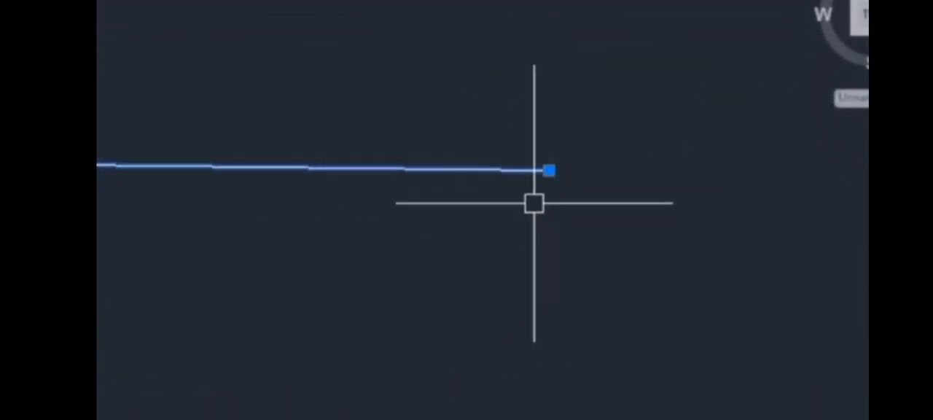
mouse_move(549, 170)
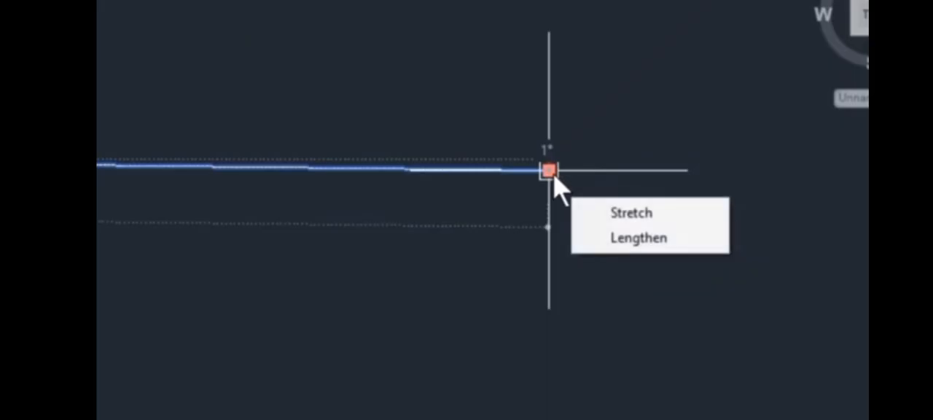
mouse_move(552, 174)
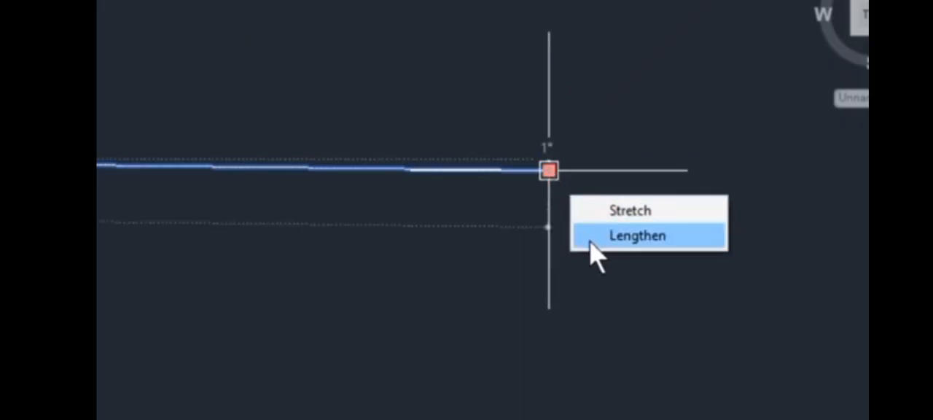
click(593, 211)
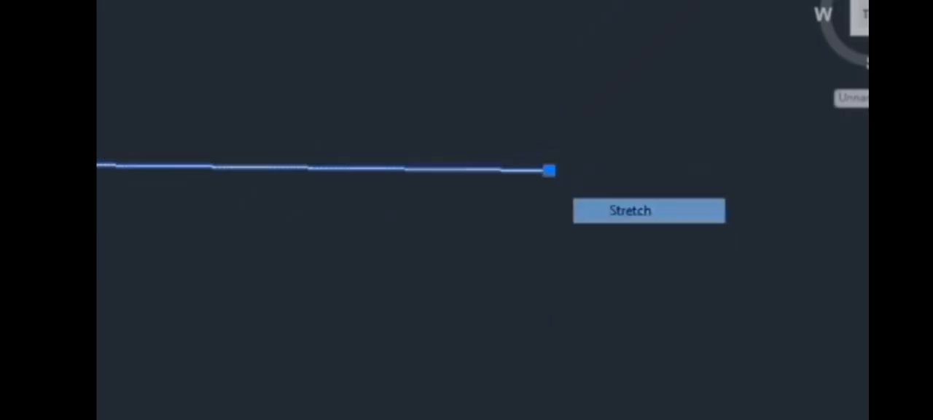
click(739, 170)
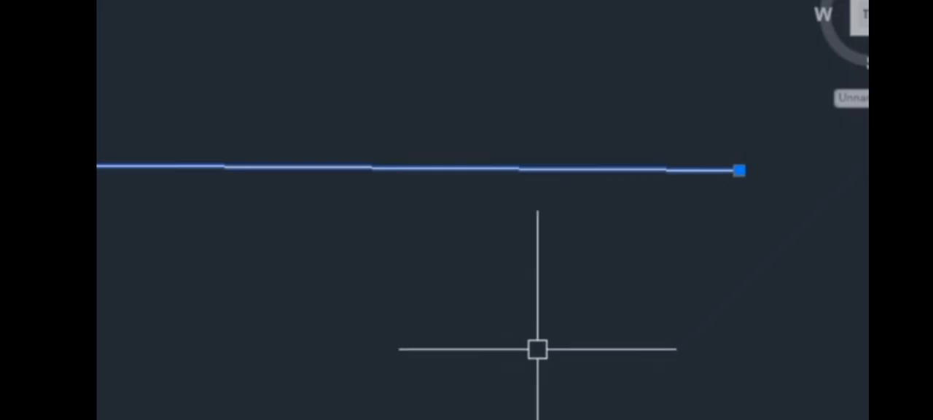
Stretch the same endpoint inward, outward and inward again along the line's direction using its grip.
click(739, 171)
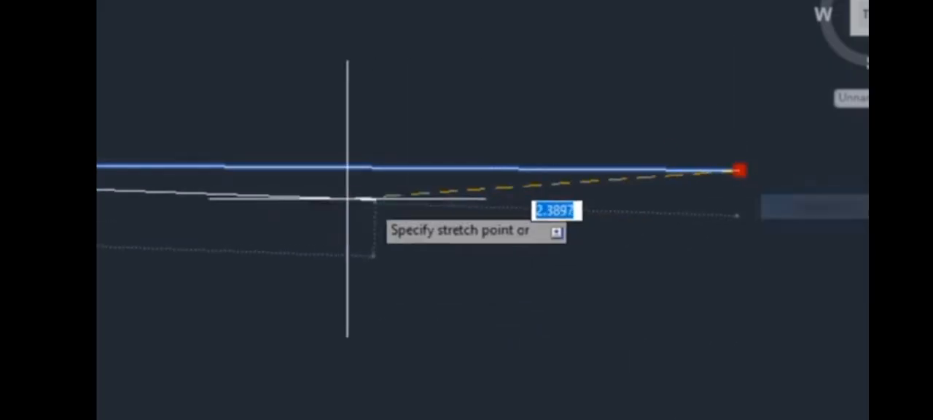
click(119, 166)
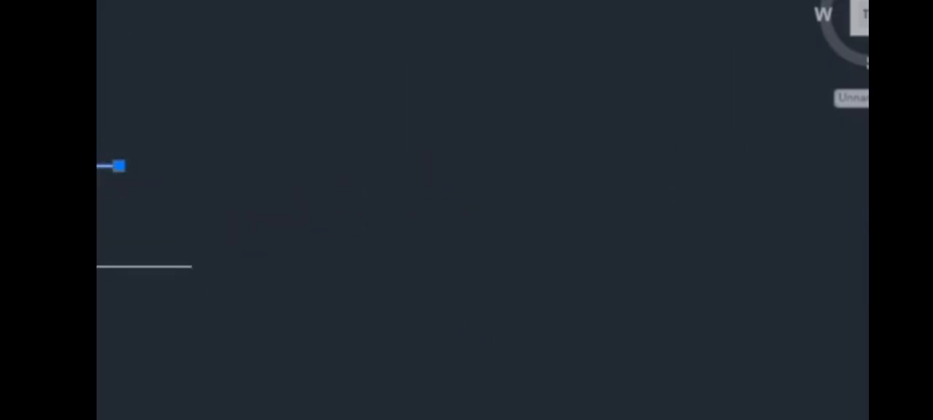
click(119, 166)
click(695, 169)
click(695, 169)
click(173, 166)
middle_drag(179, 196, 179, 365)
scroll(102, 196, up, 2)
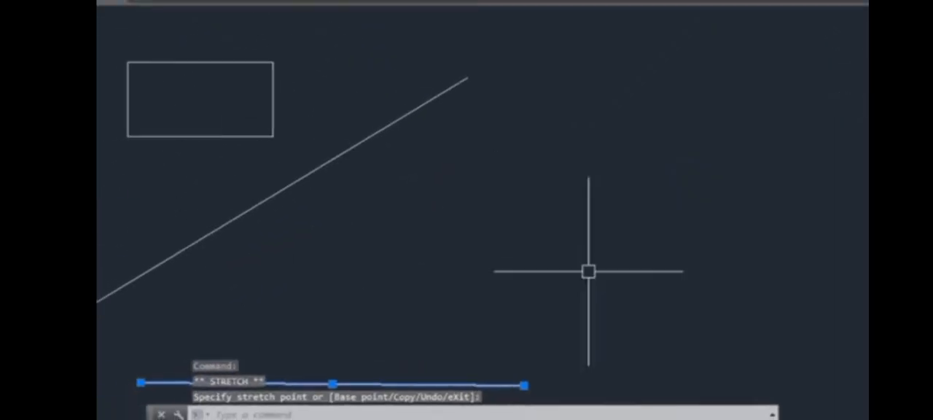
Switch the grid on and back off, turn on Ortho mode, and clear the line selection.
key(F8)
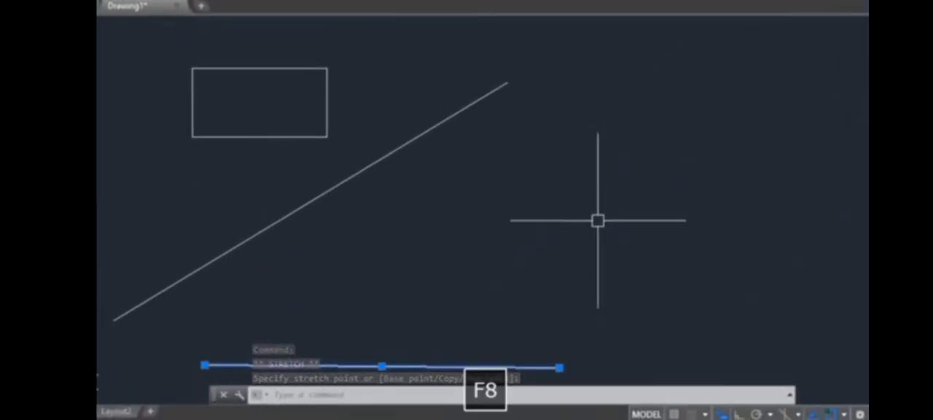
key(F7)
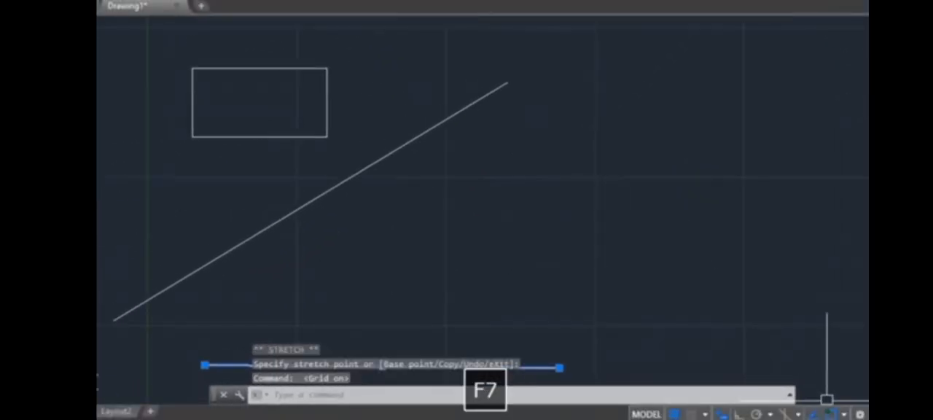
key(F7)
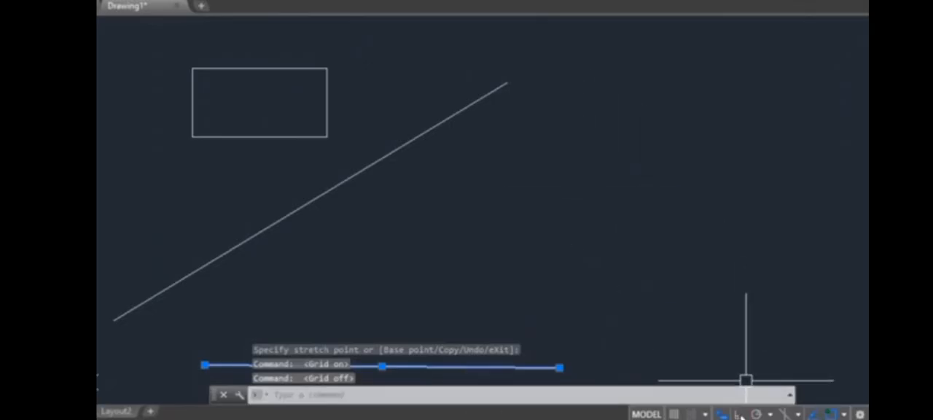
key(F8)
middle_drag(646, 277, 656, 348)
middle_drag(503, 214, 544, 252)
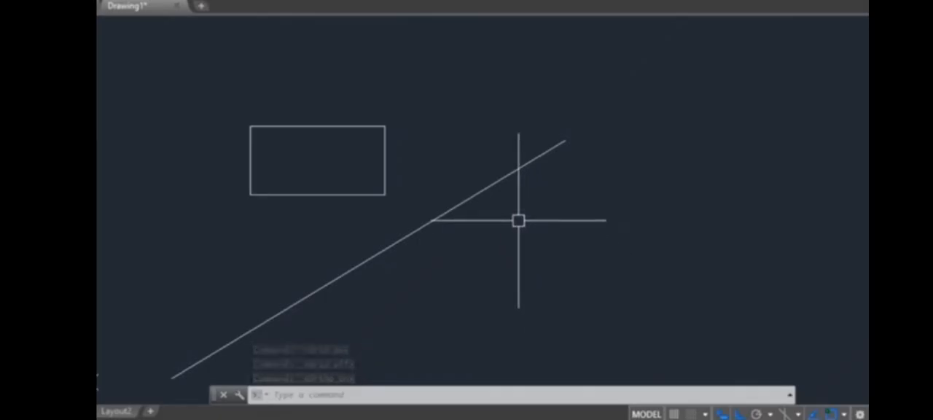
Lengthen the diagonal line by 5 units from its upper endpoint using the grip's Lengthen option.
click(513, 181)
middle_drag(525, 207, 589, 186)
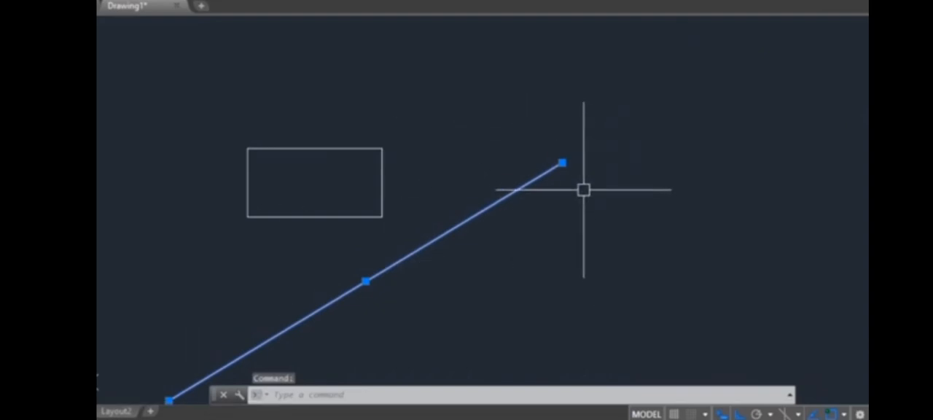
mouse_move(562, 162)
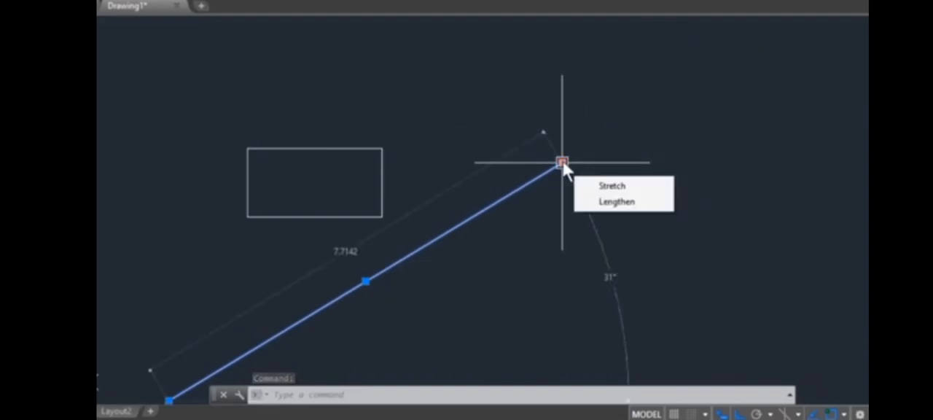
click(589, 202)
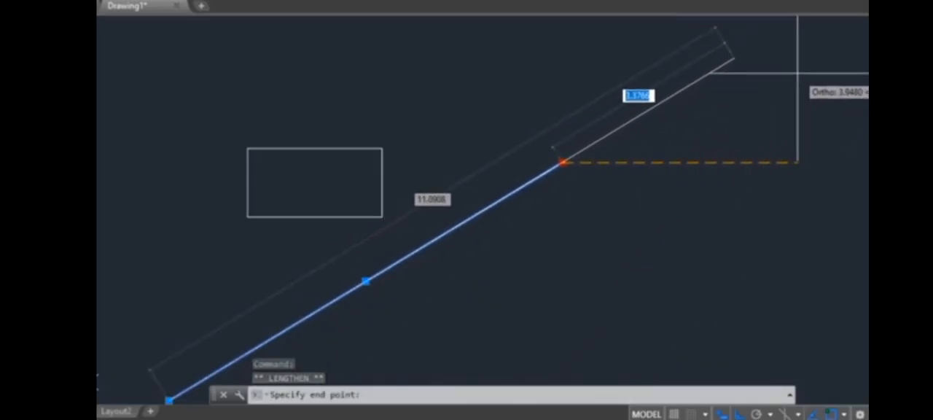
text(5)
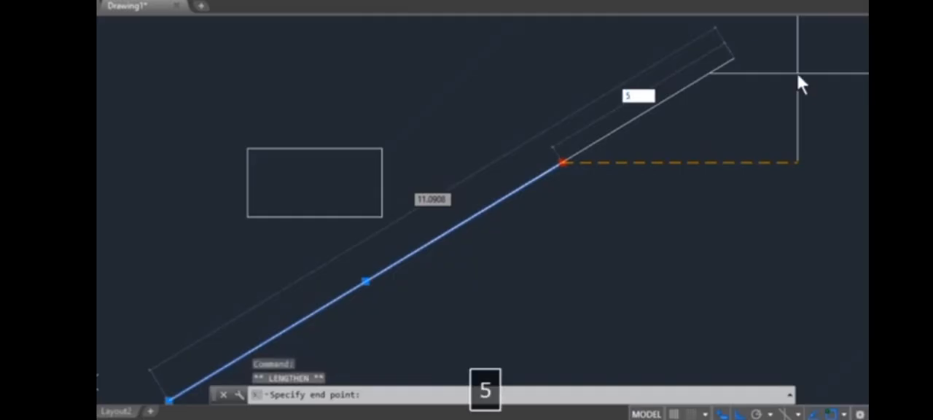
key(Return)
middle_drag(746, 204, 616, 260)
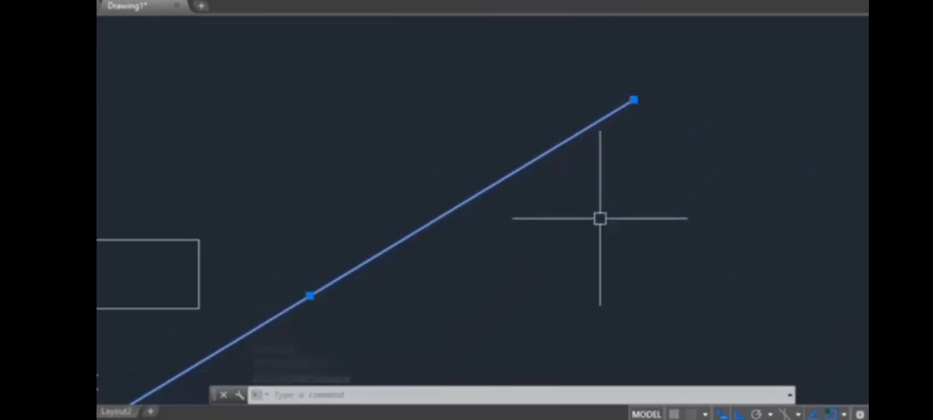
Try stretching the diagonal line's upper endpoint horizontally under Ortho mode, undoing or cancelling each stretch.
middle_drag(600, 218, 524, 256)
click(558, 137)
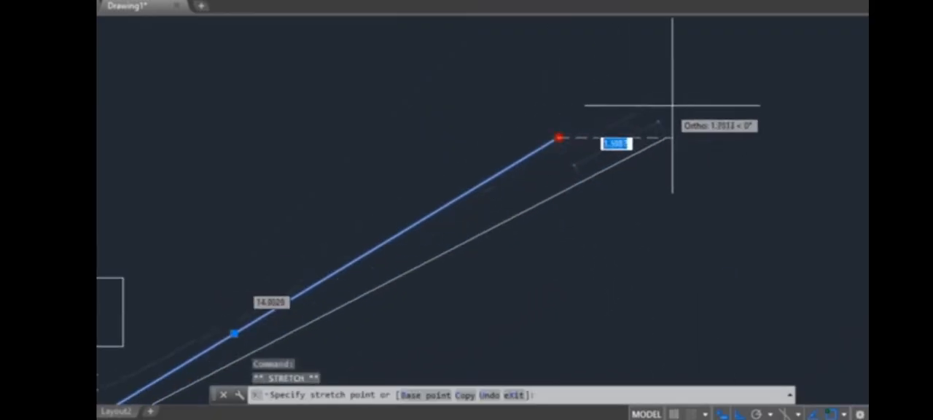
click(716, 86)
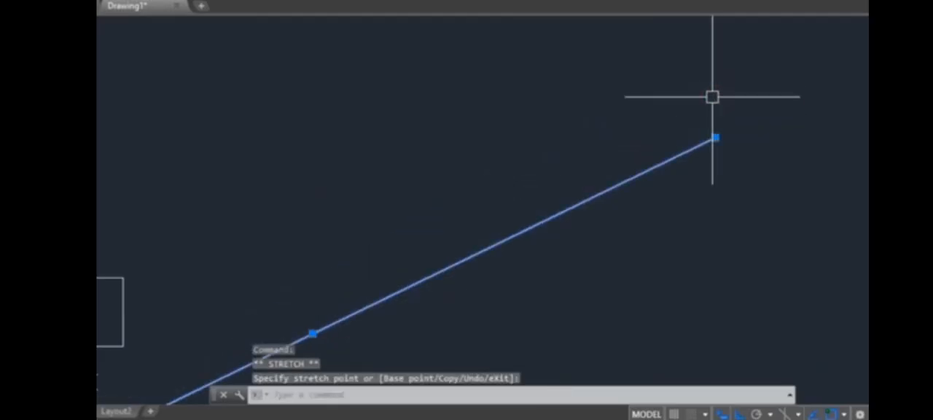
key(ctrl+z)
click(554, 142)
click(559, 138)
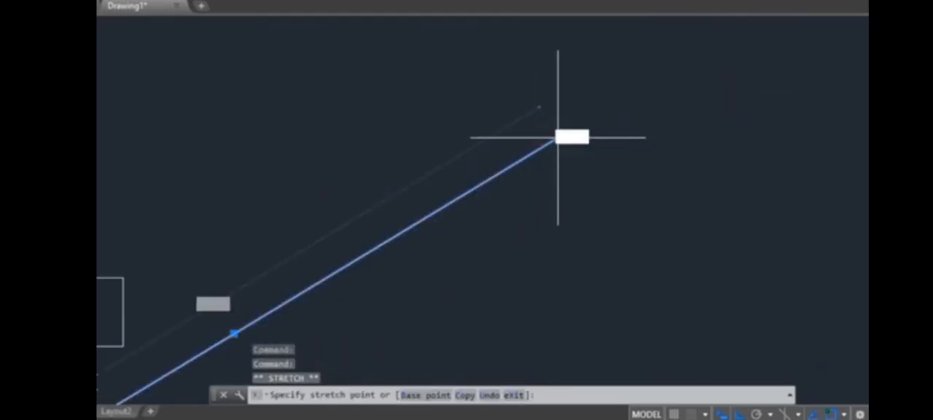
click(723, 84)
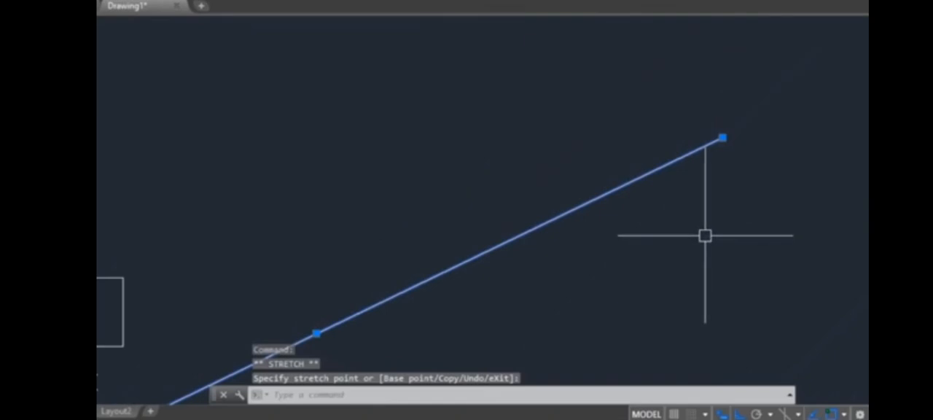
key(ctrl+z)
click(539, 147)
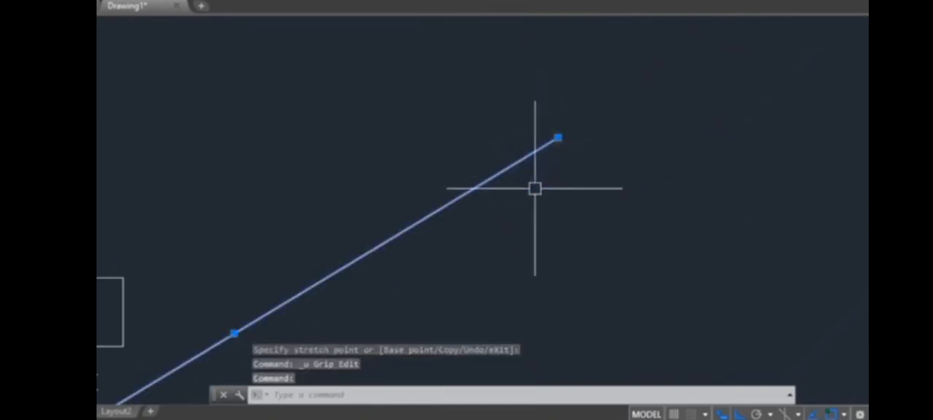
click(557, 137)
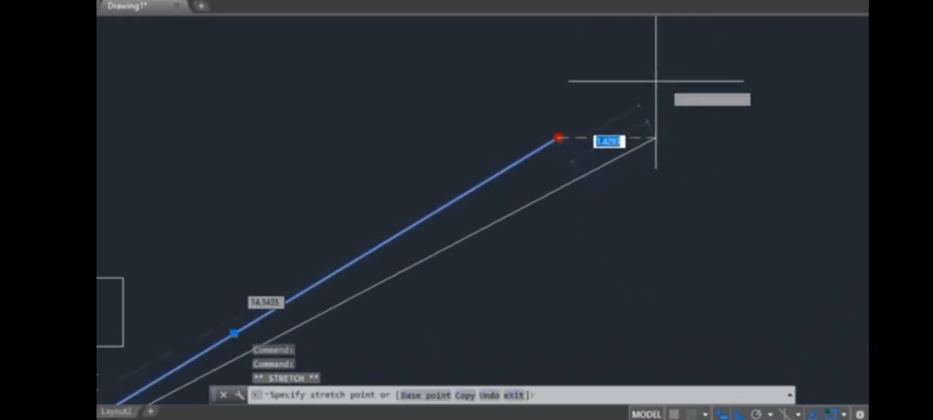
key(Escape)
Lengthen the diagonal line farther from its upper endpoint along its own direction, choosing the end point freehand with Lengthen.
mouse_move(558, 138)
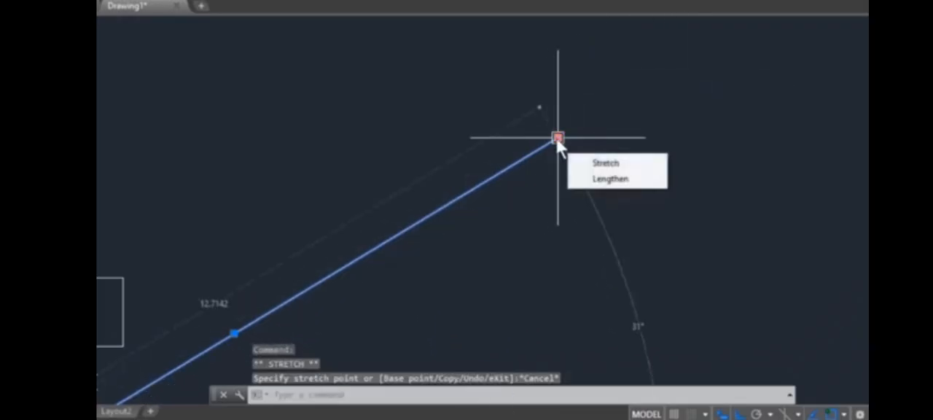
click(609, 178)
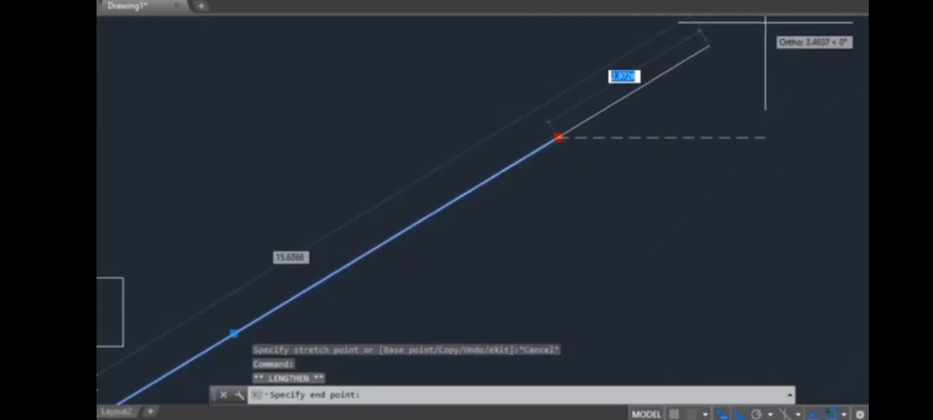
click(686, 49)
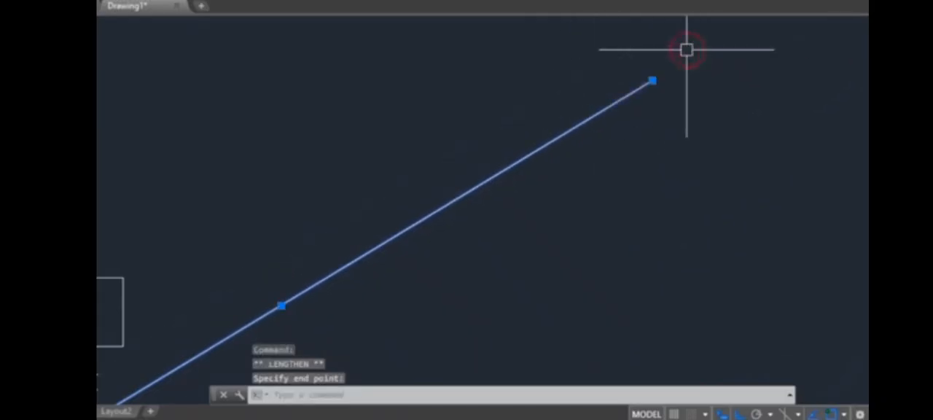
scroll(573, 212, down, 5)
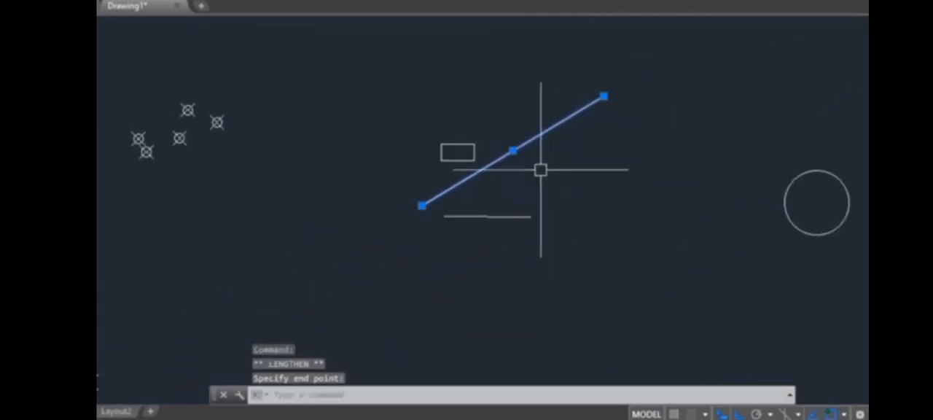
Select the short near-horizontal line and move it vertically up and down several times by its midpoint grip.
scroll(541, 172, up, 4)
scroll(480, 238, up, 4)
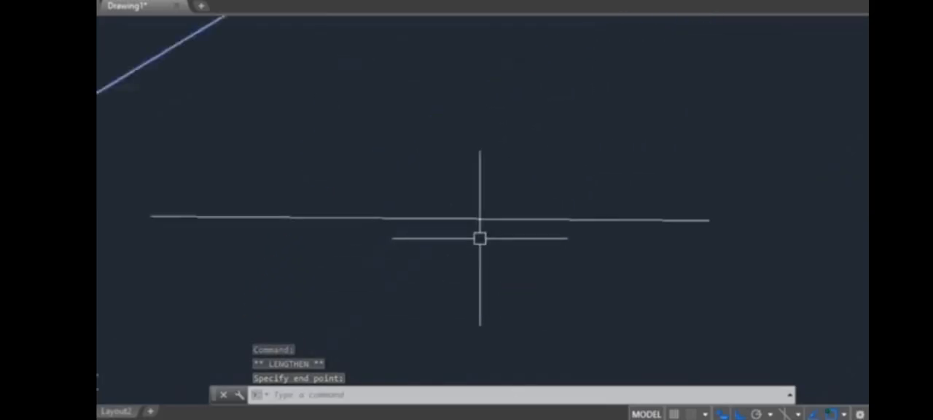
click(481, 219)
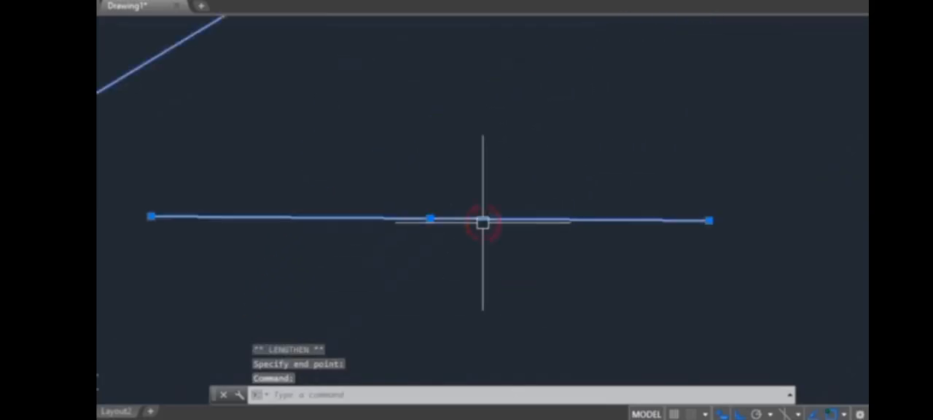
click(430, 218)
click(430, 124)
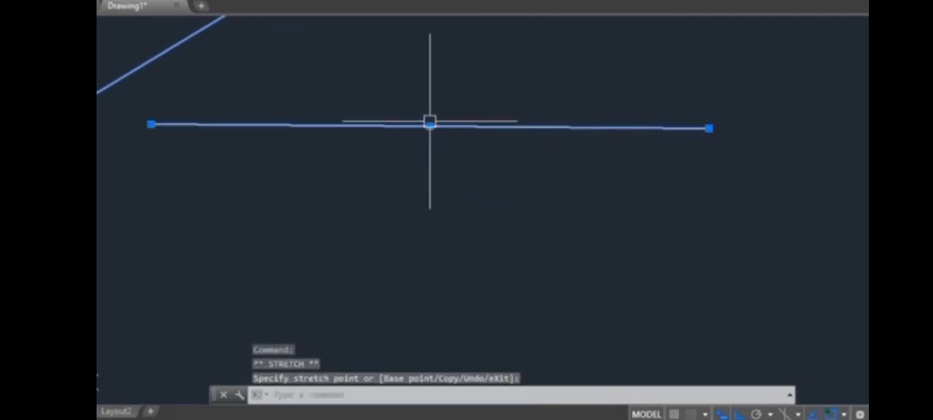
click(430, 126)
click(430, 248)
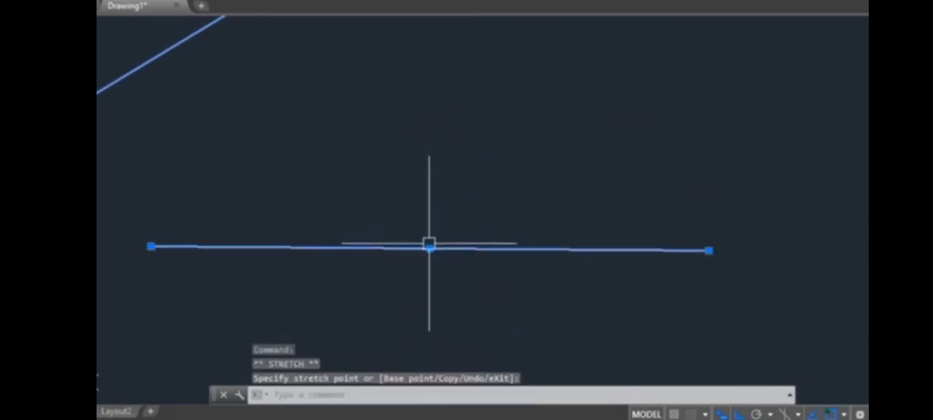
click(430, 248)
click(429, 128)
click(429, 128)
click(429, 233)
Stretch the short line's left endpoint horizontally outward to make it longer, and clear the selection.
middle_drag(389, 274, 464, 267)
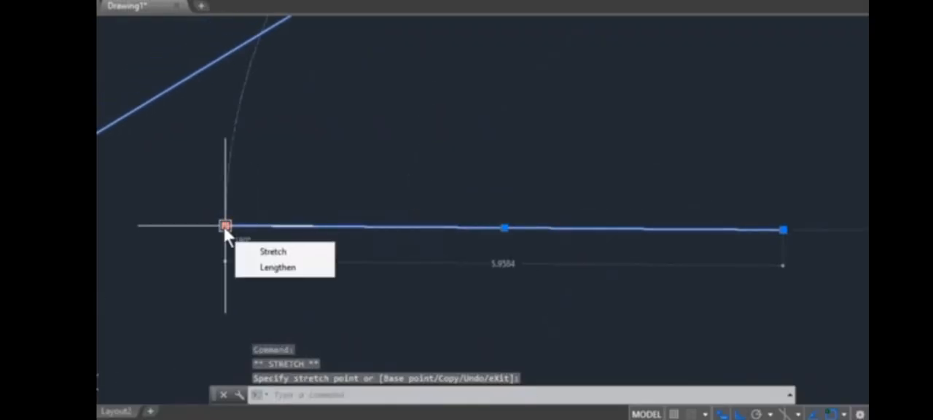
click(225, 226)
click(43, 225)
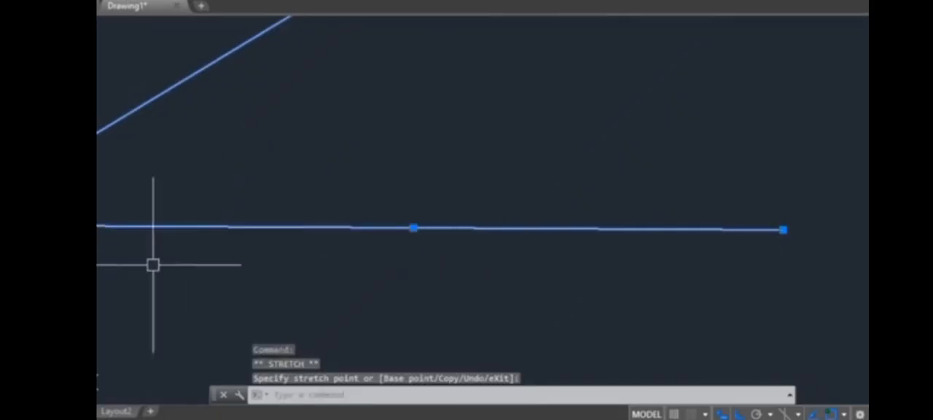
click(414, 230)
scroll(410, 262, down, 5)
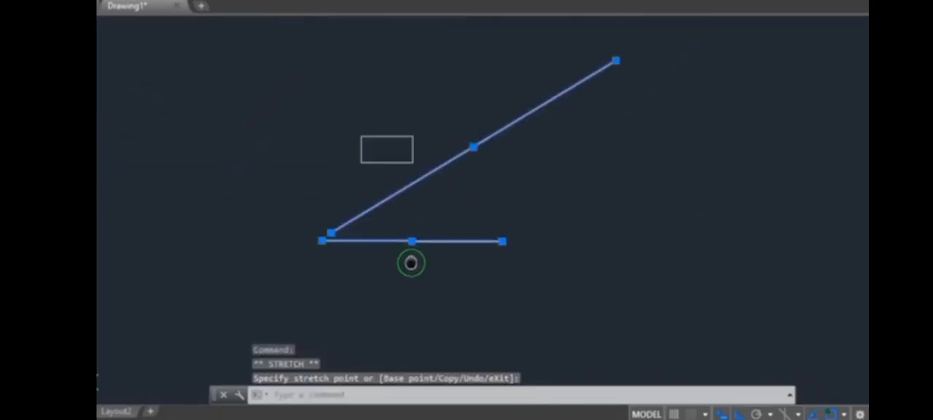
key(Escape)
Select the large circle and stretch its right quadrant grip outward to a radius of about 3.82 units.
scroll(503, 225, up, 5)
scroll(503, 225, up, 4)
middle_drag(541, 229, 454, 235)
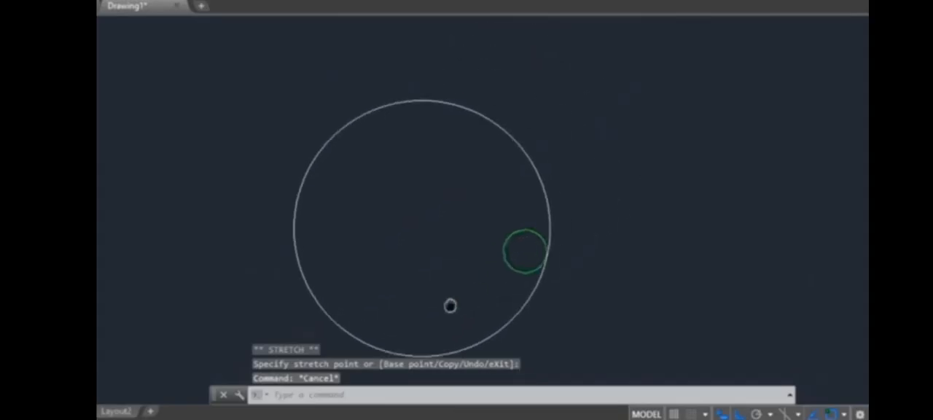
click(523, 306)
middle_drag(552, 310, 572, 286)
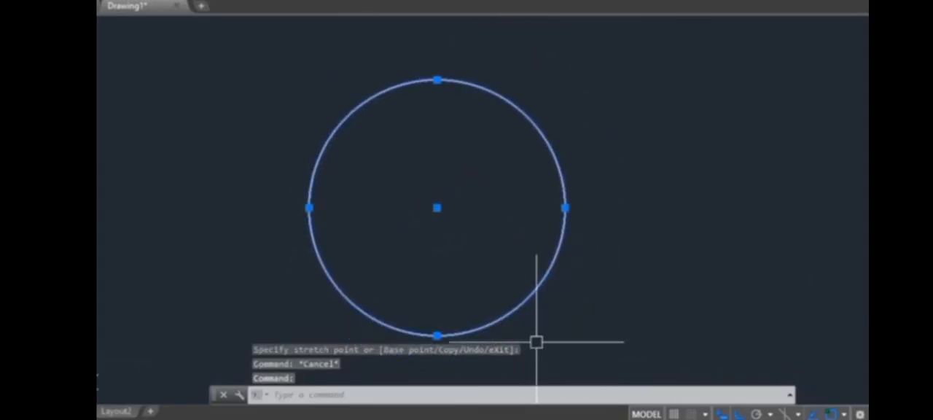
middle_drag(571, 336, 604, 321)
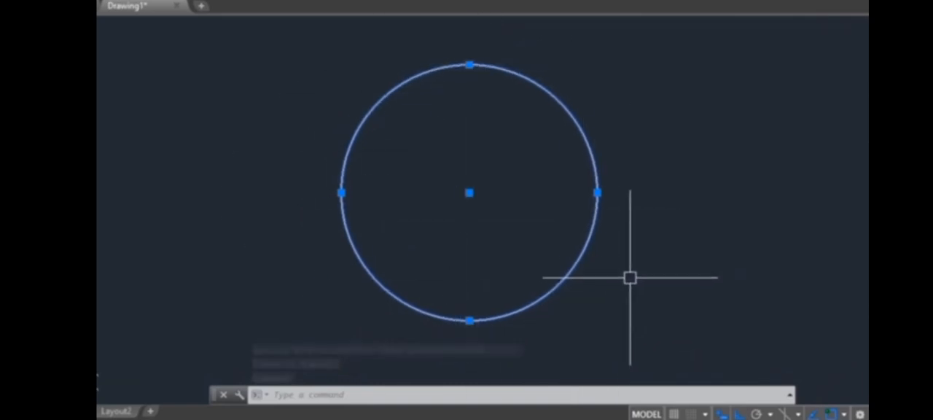
click(597, 192)
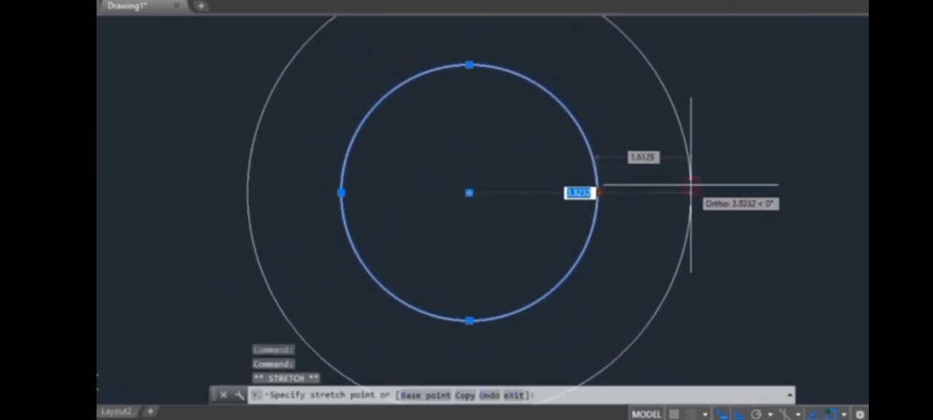
click(690, 194)
Resize the circle freehand several times from its right, left and lower quadrant grips, ending slightly smaller than its original size.
click(690, 193)
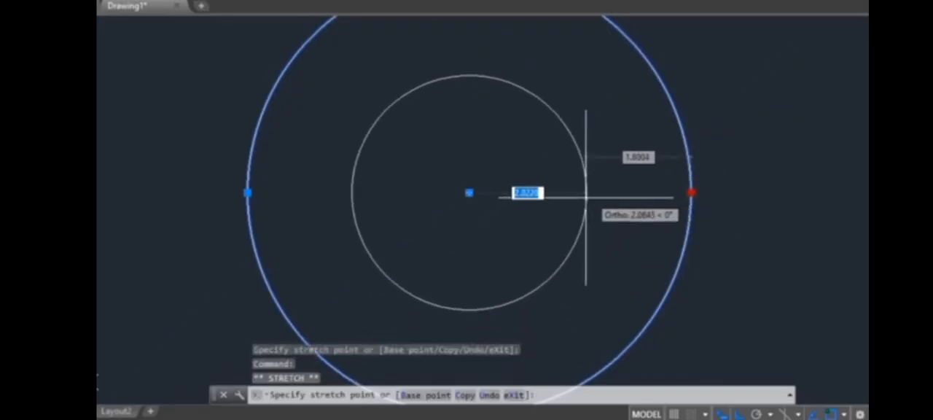
click(581, 192)
click(581, 193)
click(675, 193)
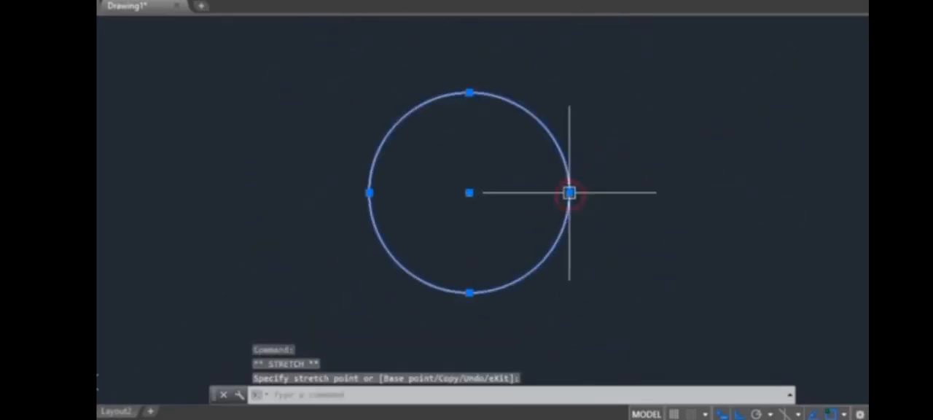
click(569, 194)
click(654, 194)
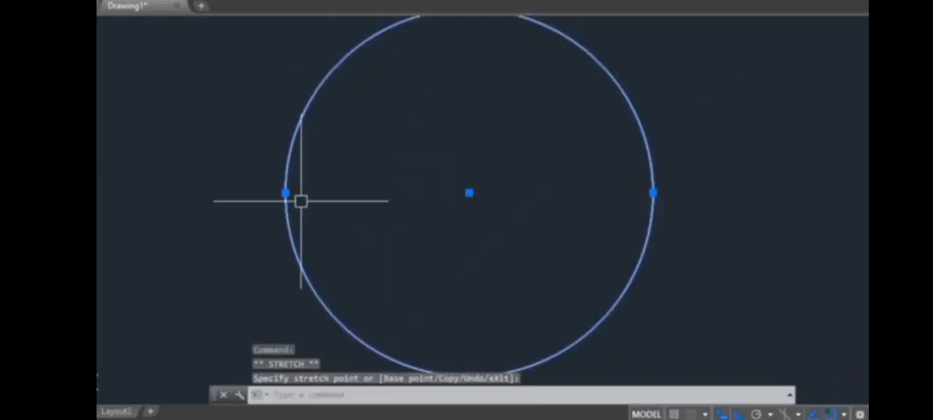
click(364, 194)
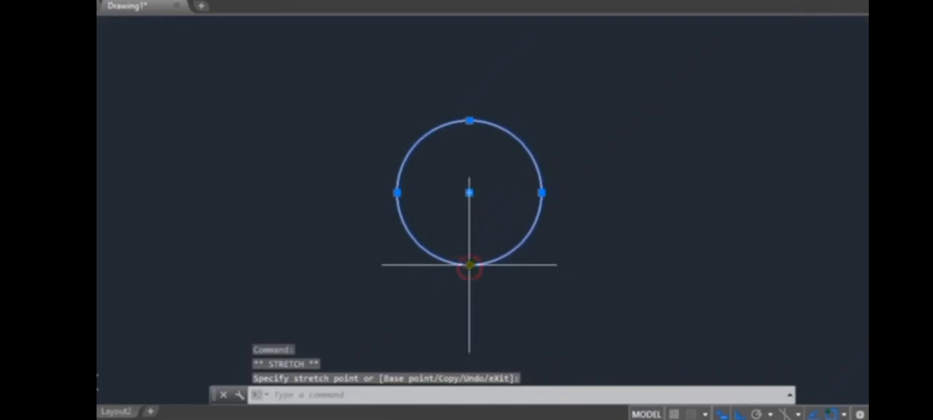
click(470, 299)
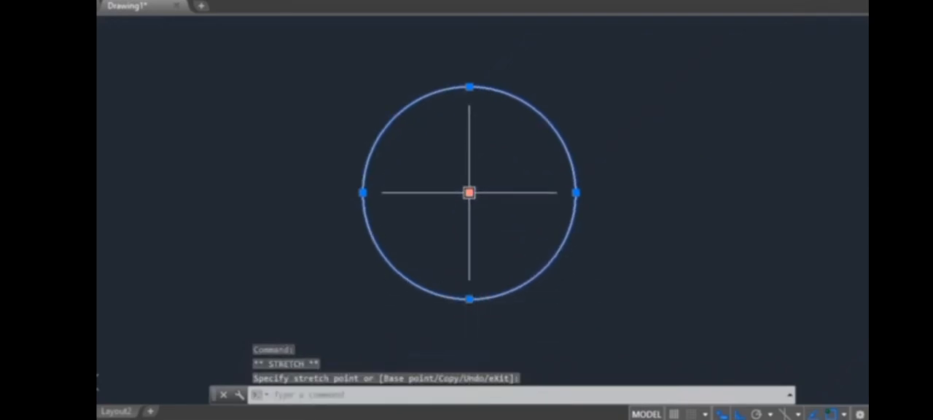
Move the circle horizontally back and forth by its center grip, ending slightly right of its starting place, and clear the selection.
click(228, 192)
click(228, 193)
click(502, 195)
click(501, 192)
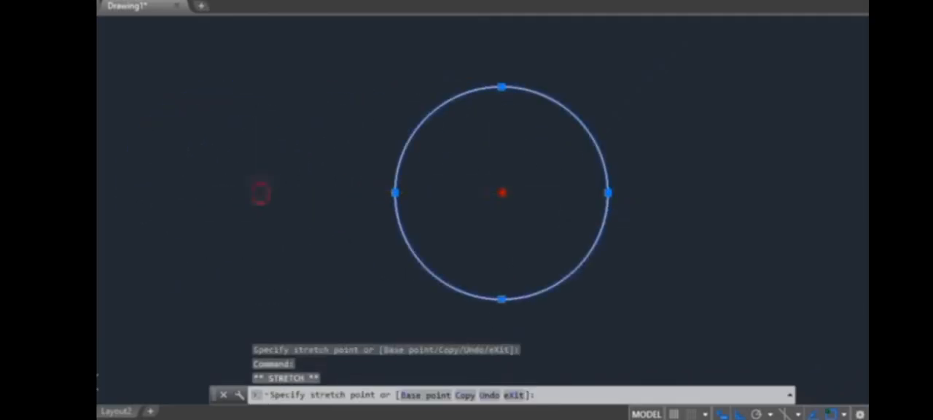
click(260, 193)
click(259, 193)
click(535, 192)
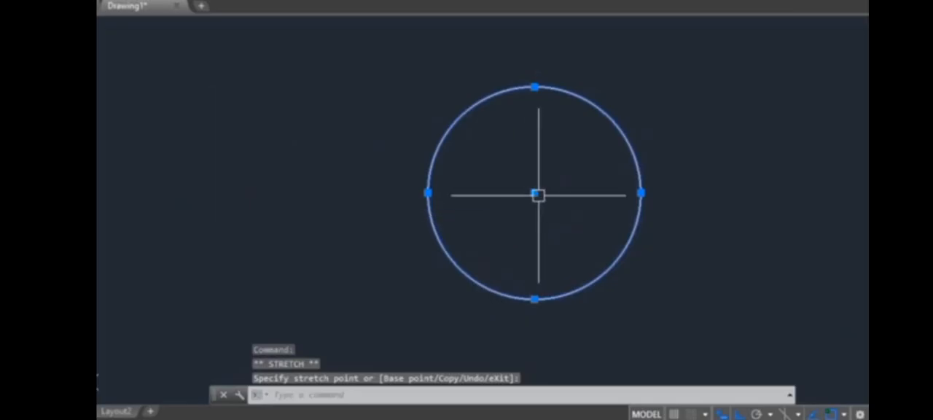
scroll(403, 220, down, 2)
key(Escape)
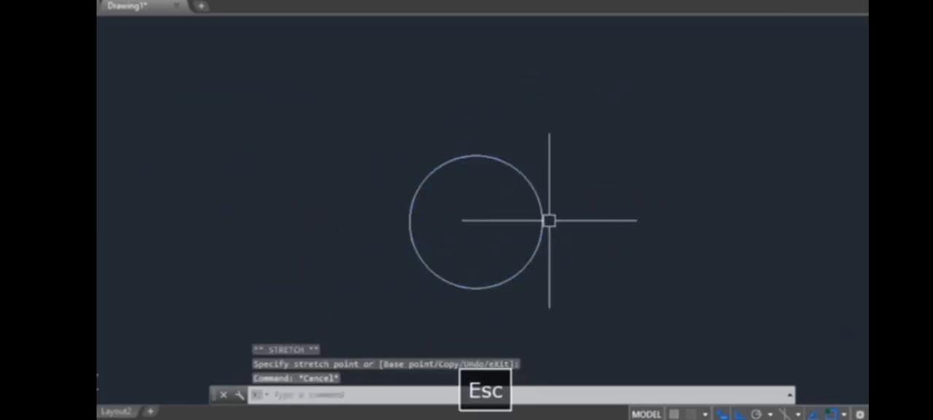
key(Escape)
Place a horizontal linear dimension about 4.19 units wide in the empty area right of the circle.
middle_drag(544, 219, 400, 177)
scroll(350, 179, up, 2)
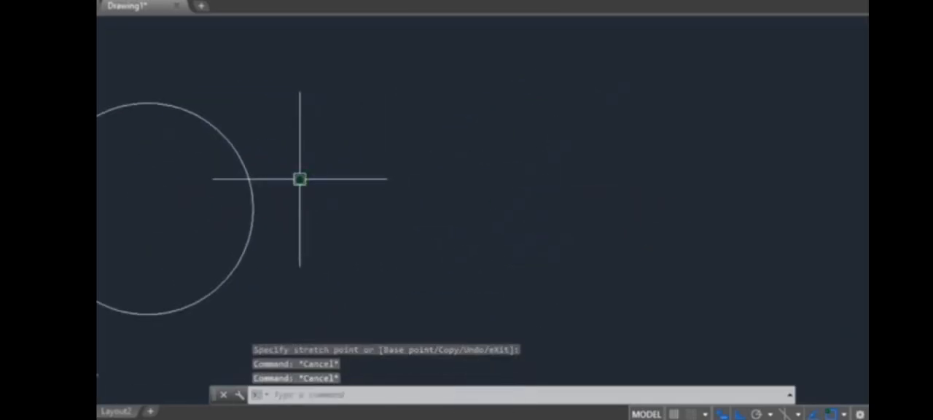
click(345, 2)
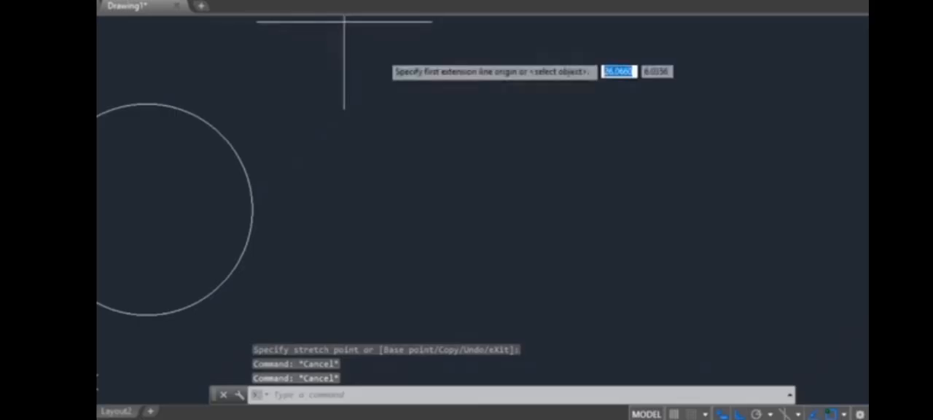
click(370, 191)
click(613, 184)
click(602, 109)
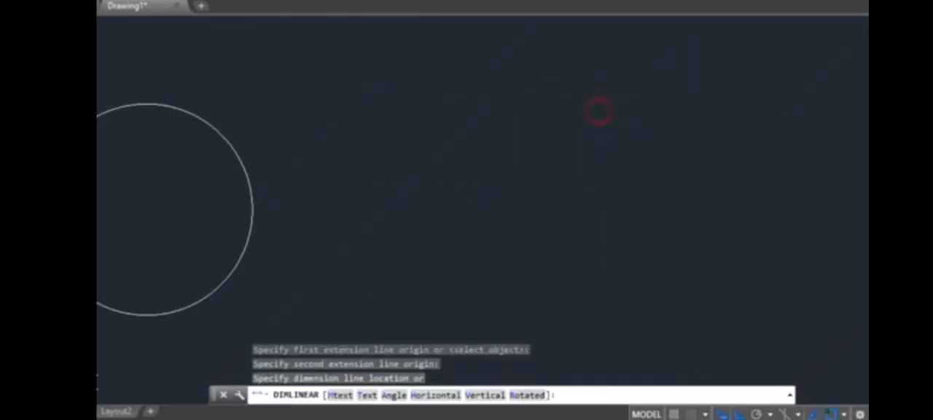
scroll(481, 175, up, 2)
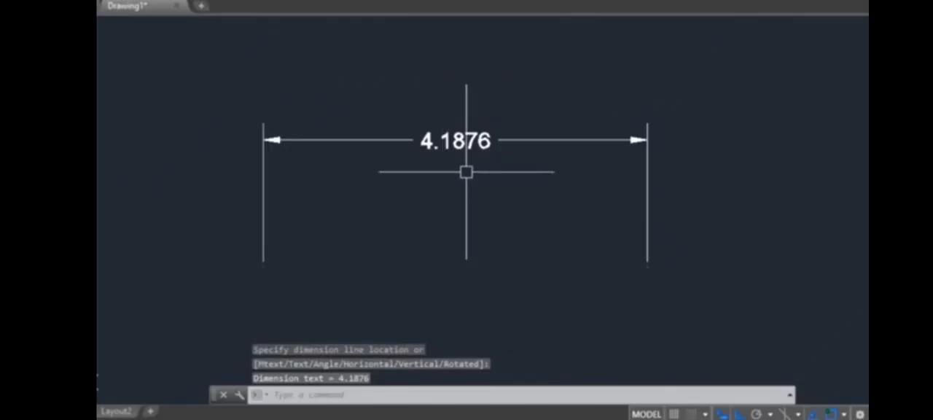
Select the linear dimension and stretch its right extension line origin up and down, leaving it shorter than the left one.
click(471, 141)
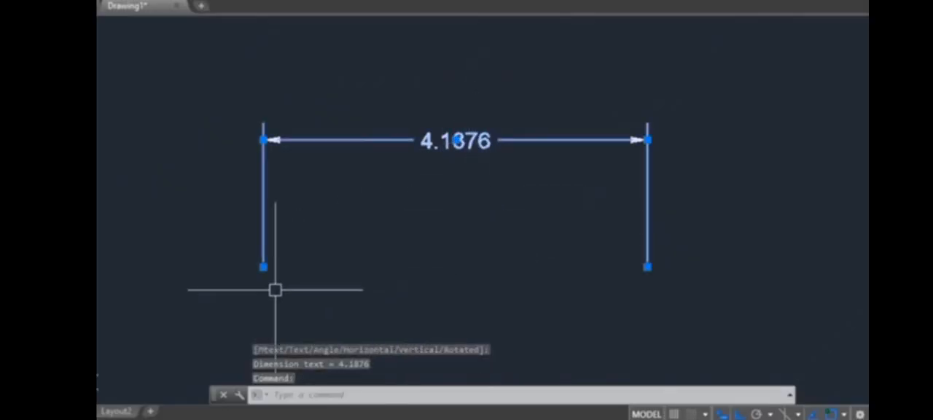
click(420, 97)
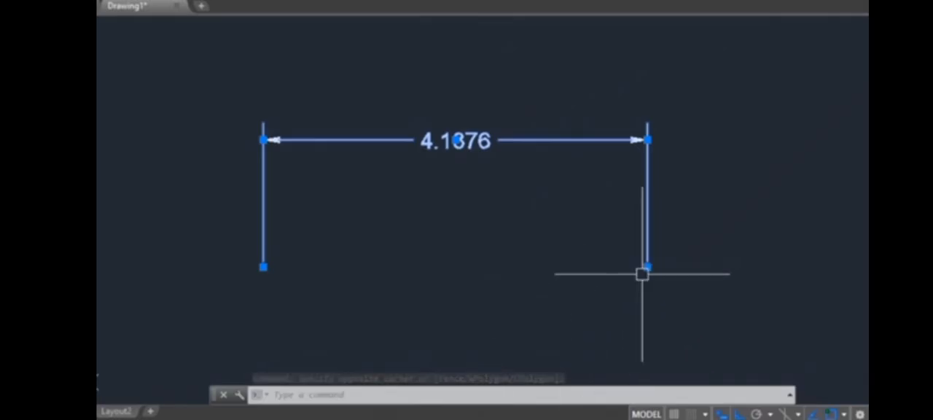
click(650, 229)
click(655, 174)
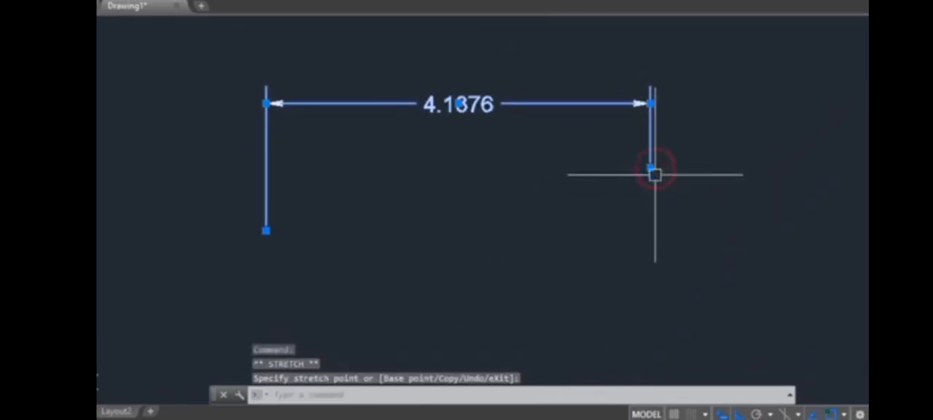
click(650, 279)
click(650, 278)
click(650, 157)
click(650, 159)
click(648, 321)
click(651, 321)
click(650, 189)
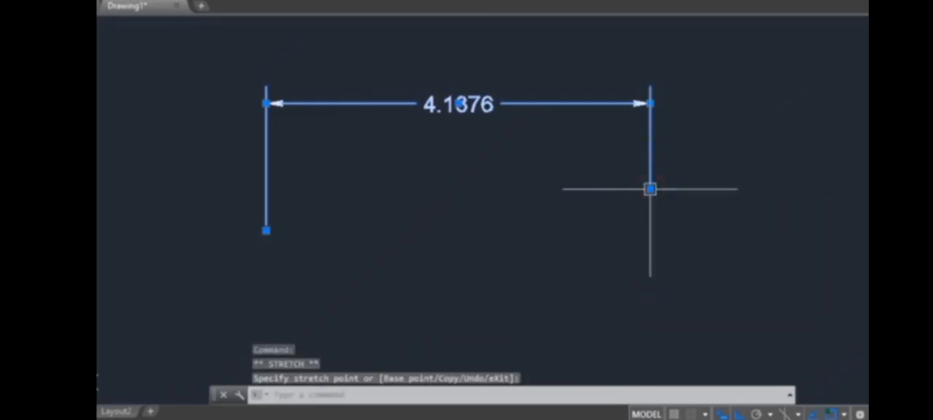
middle_drag(687, 165, 652, 258)
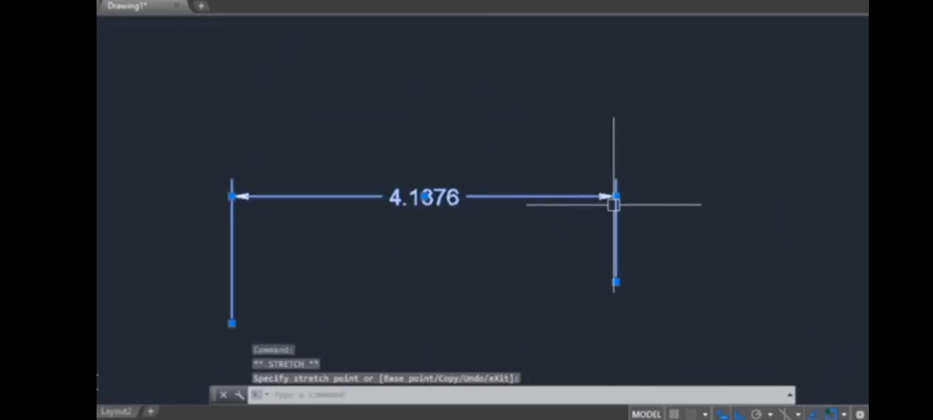
Stretch the dimension line up and down from its right arrow grip, ending closer to the extension line origins.
mouse_move(616, 196)
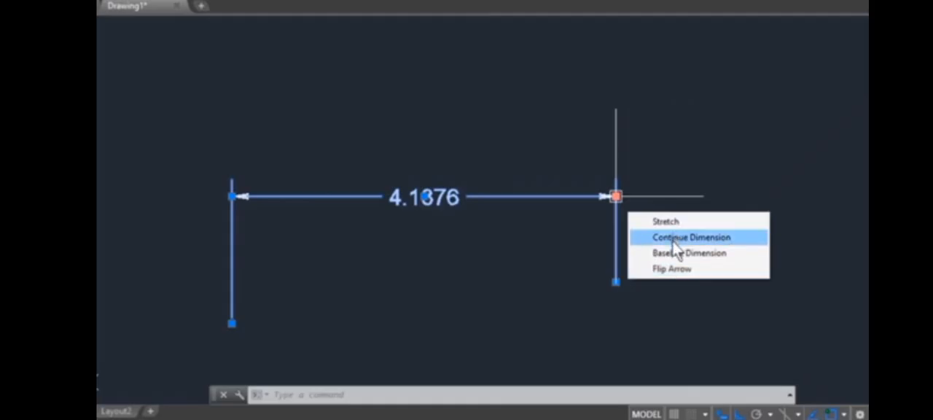
click(665, 221)
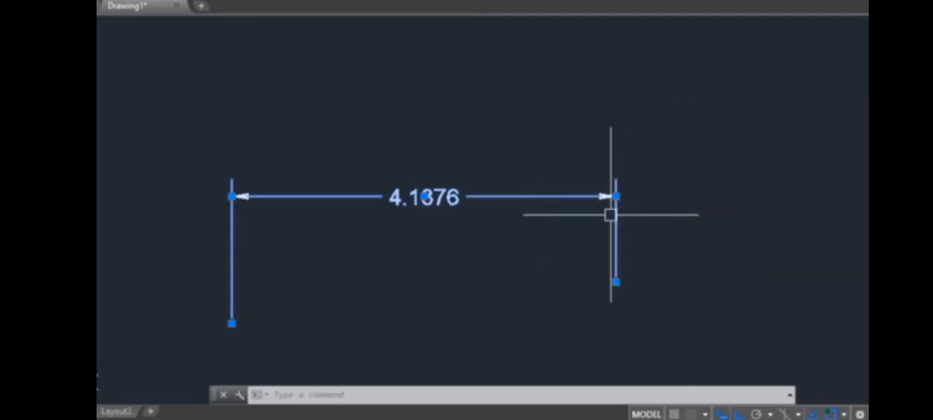
click(616, 104)
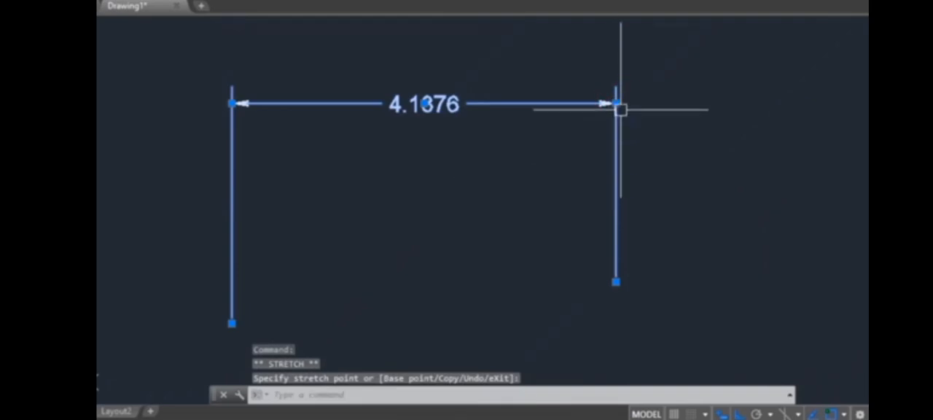
click(617, 104)
click(615, 229)
click(617, 229)
click(605, 106)
click(616, 106)
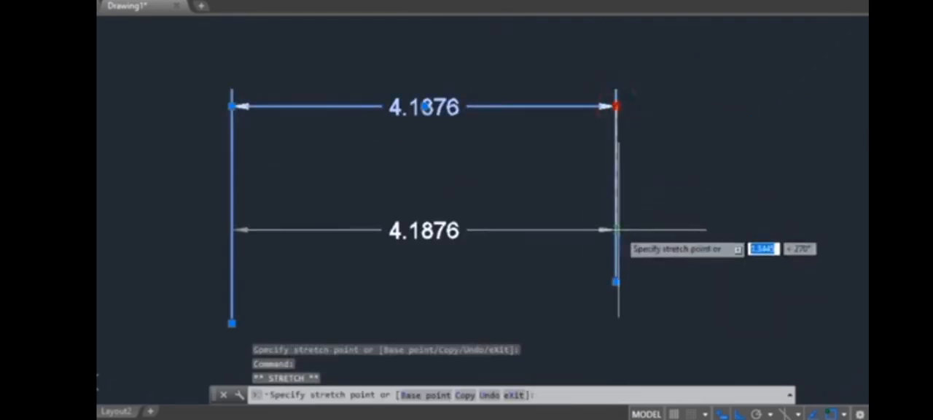
click(617, 229)
mouse_move(616, 229)
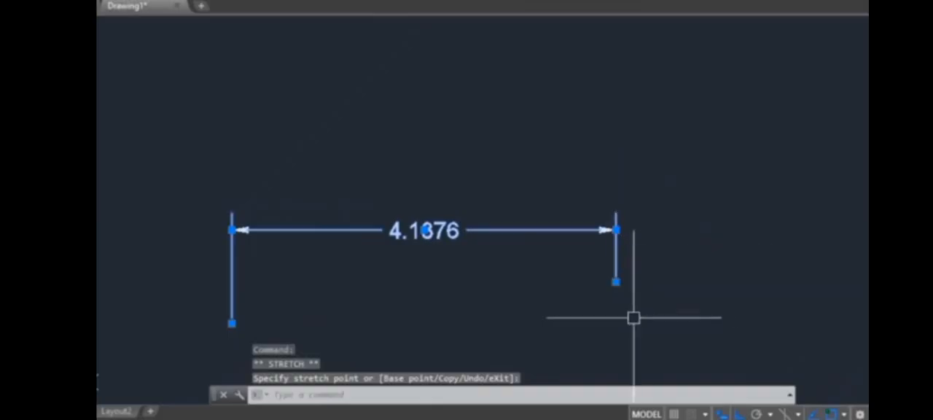
Stretch the linear dimension up and down by its text grip, ending with the dimension line slightly higher, and clear the selection.
mouse_move(424, 232)
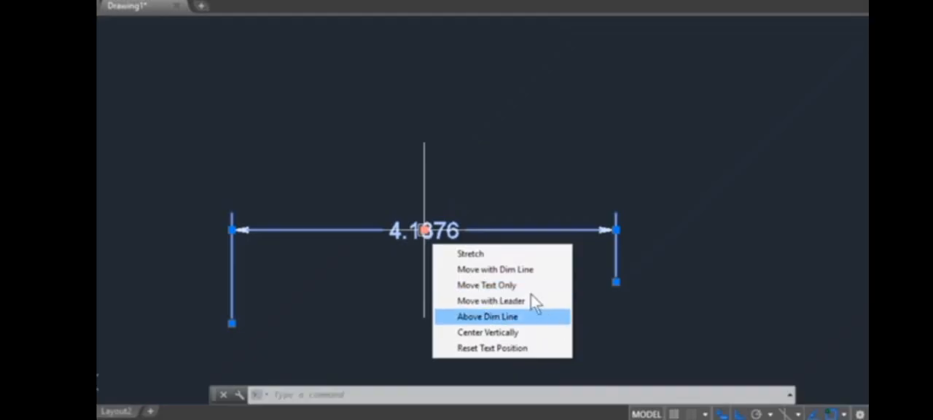
click(424, 230)
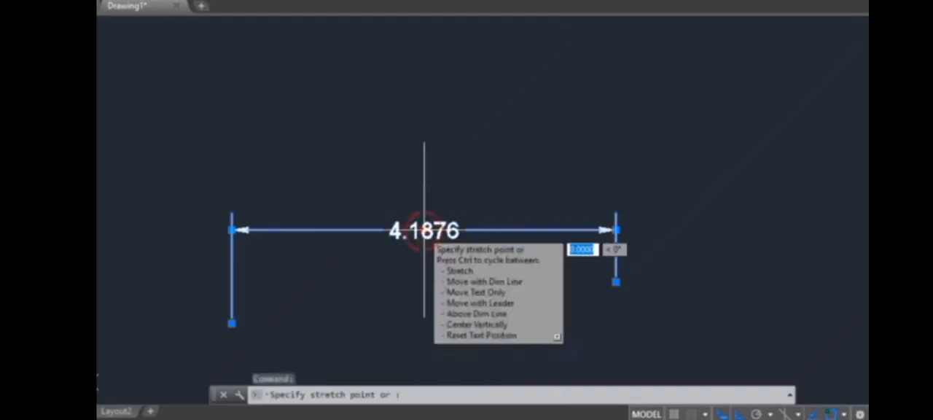
click(424, 136)
click(424, 135)
click(418, 221)
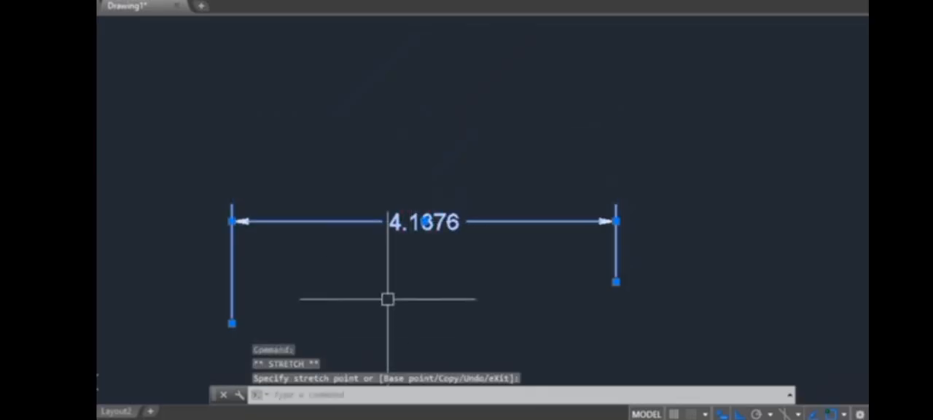
mouse_move(231, 220)
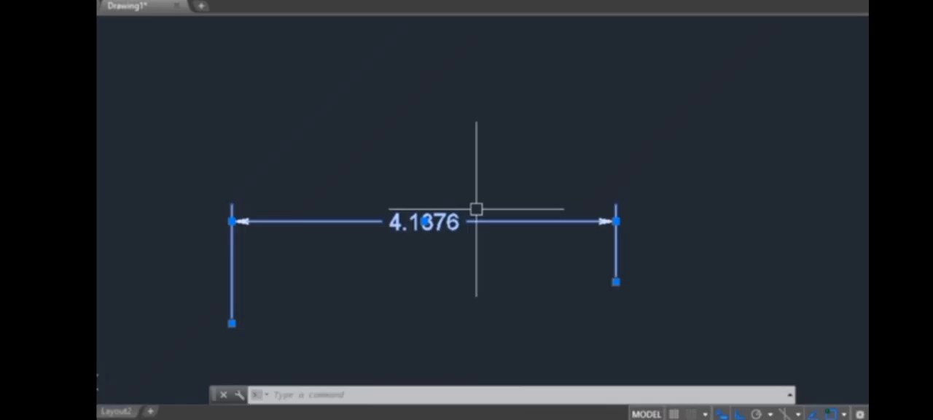
key(Escape)
Open the Options dialog from the drawing area.
scroll(476, 226, down, 1)
middle_drag(477, 229, 372, 197)
middle_drag(474, 213, 428, 232)
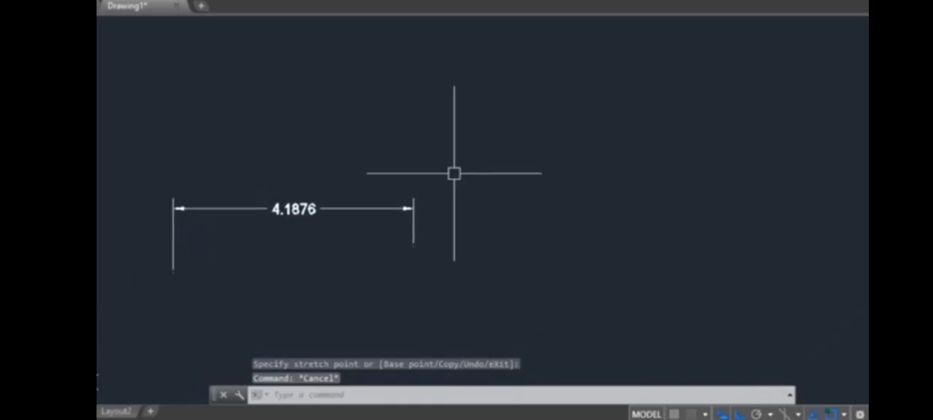
text(OP)
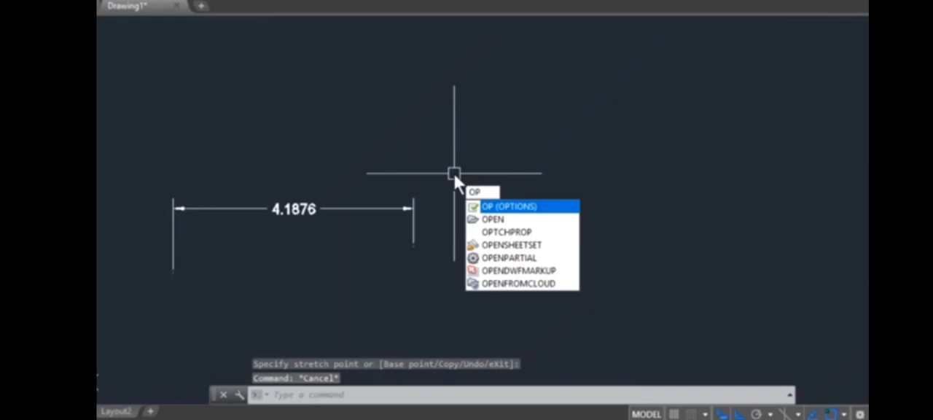
key(Escape)
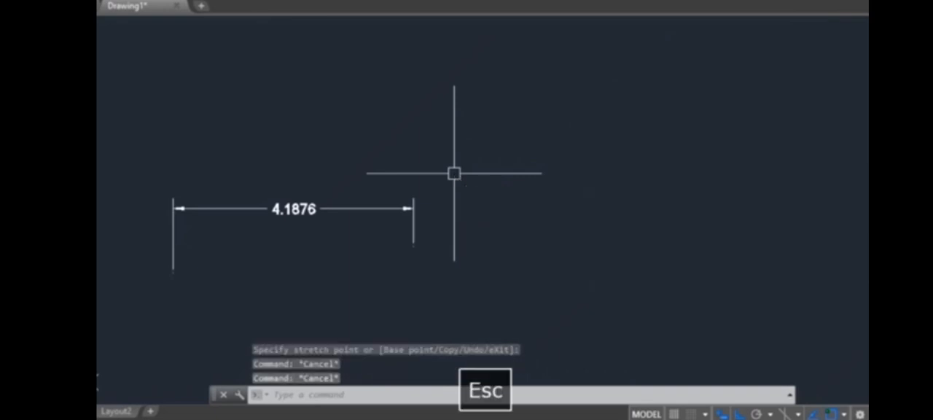
right_click(468, 132)
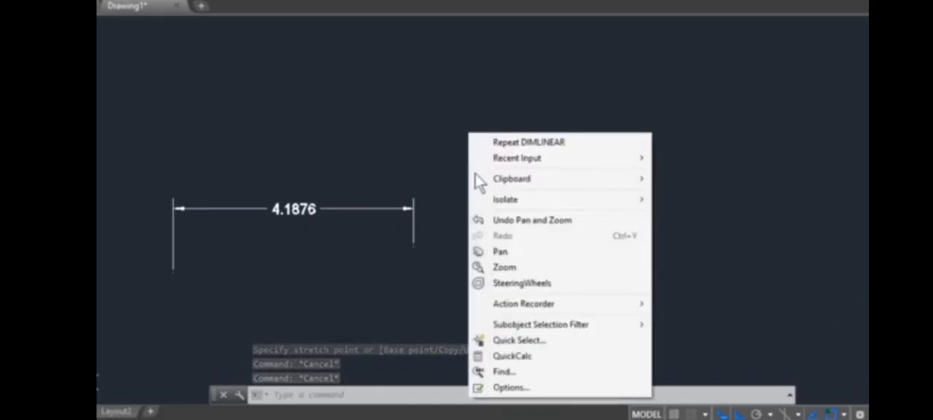
click(510, 388)
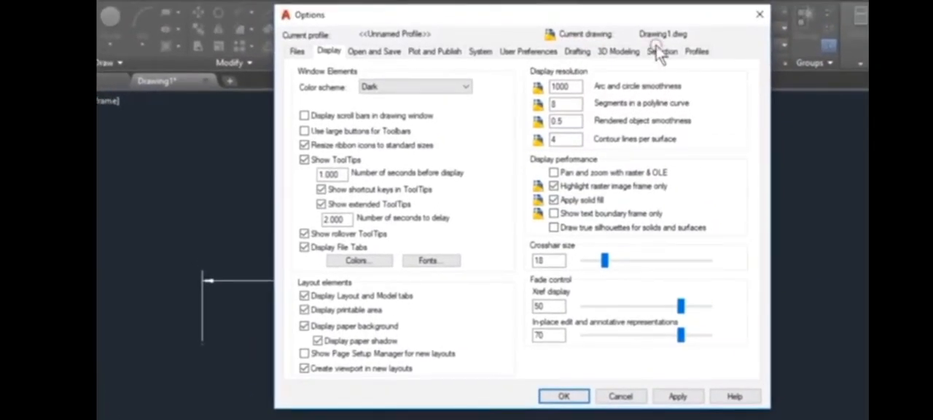
In the selection settings, reduce the grip size, enlarge it to about a quarter of the range, and accept the change.
click(661, 48)
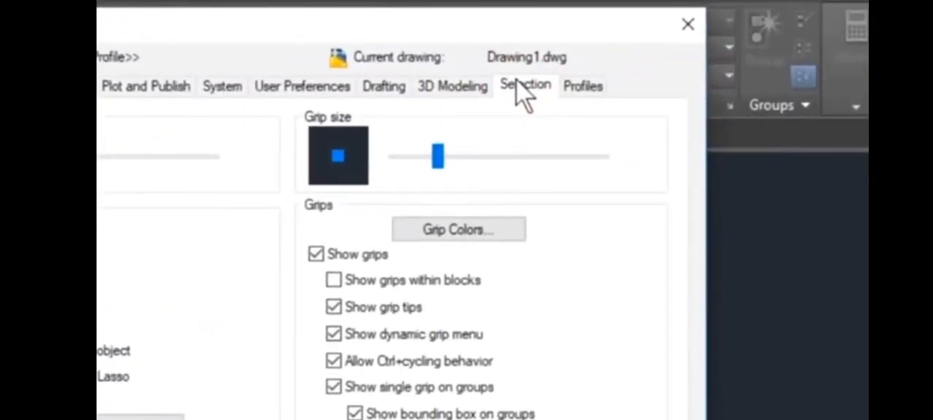
drag(437, 156, 404, 164)
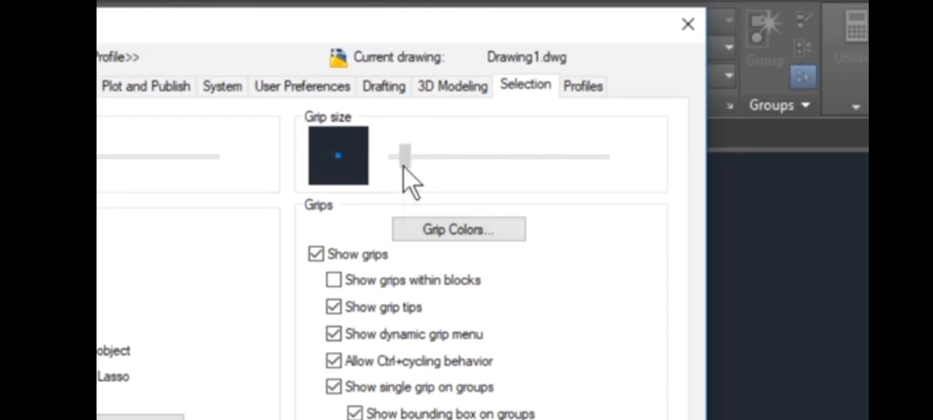
drag(404, 164, 450, 159)
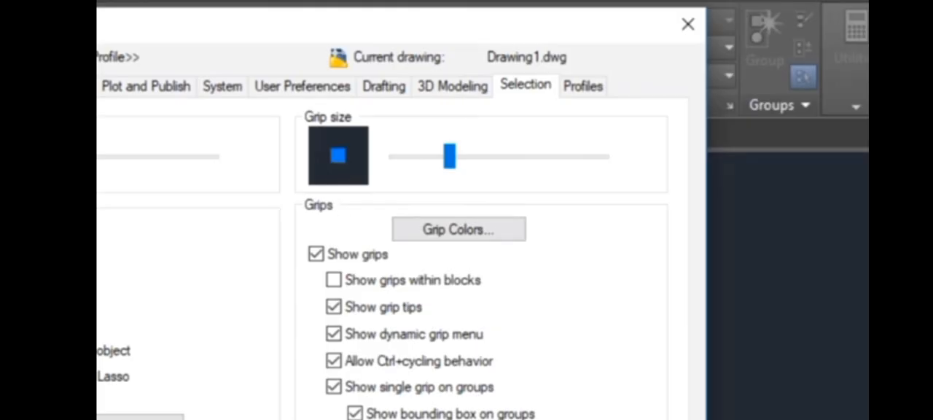
key(Return)
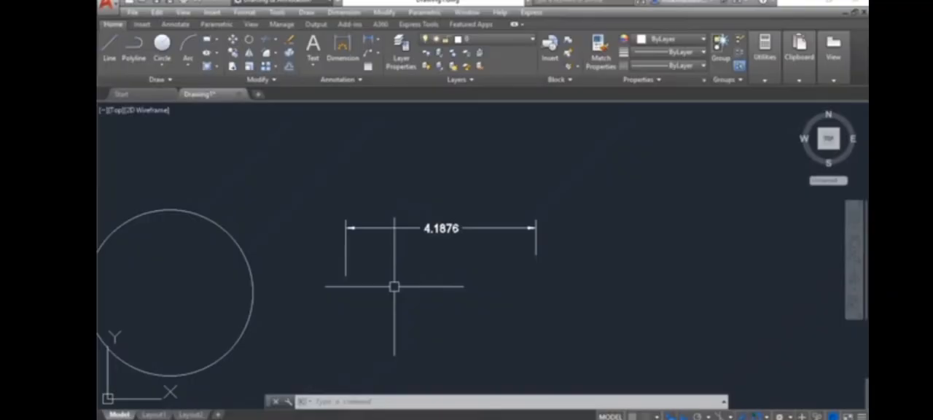
Select all objects in the drawing with a crossing window and erase them.
scroll(499, 236, down, 4)
middle_drag(463, 273, 601, 240)
scroll(412, 231, down, 2)
middle_drag(403, 241, 421, 270)
click(670, 147)
click(125, 308)
key(Delete)
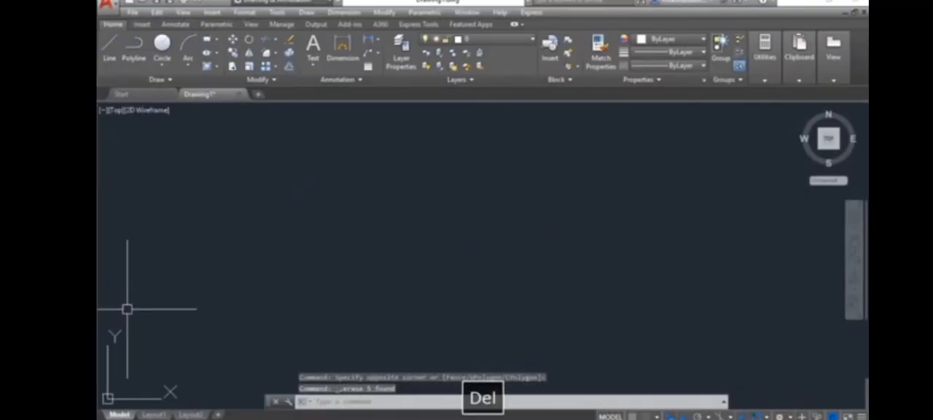
Draw a horizontal line in the empty drawing and continue it with a shorter vertical segment downward from its right end.
click(106, 55)
click(414, 260)
click(571, 260)
click(571, 330)
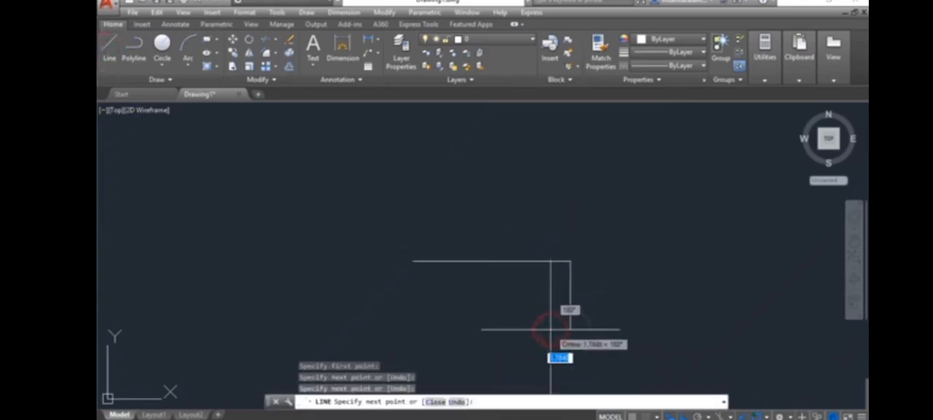
key(space)
Select the horizontal line alone and deselect it, select both lines with a crossing window, and erase them.
click(459, 204)
click(455, 299)
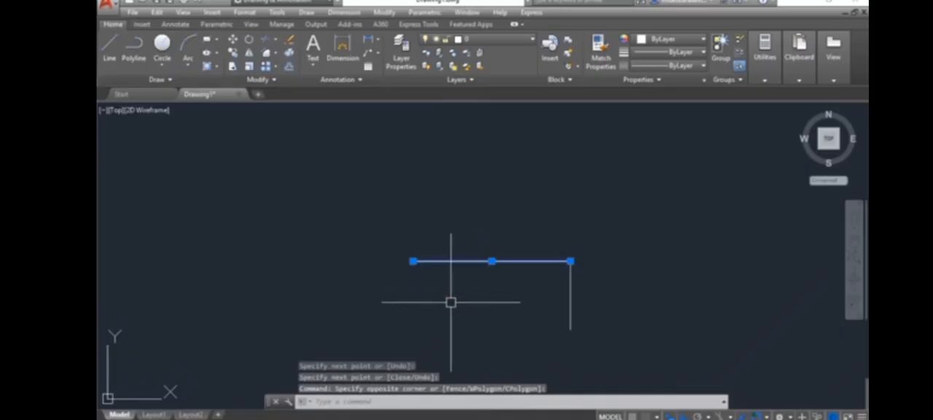
key(Escape)
middle_drag(506, 296, 448, 262)
click(564, 185)
click(470, 236)
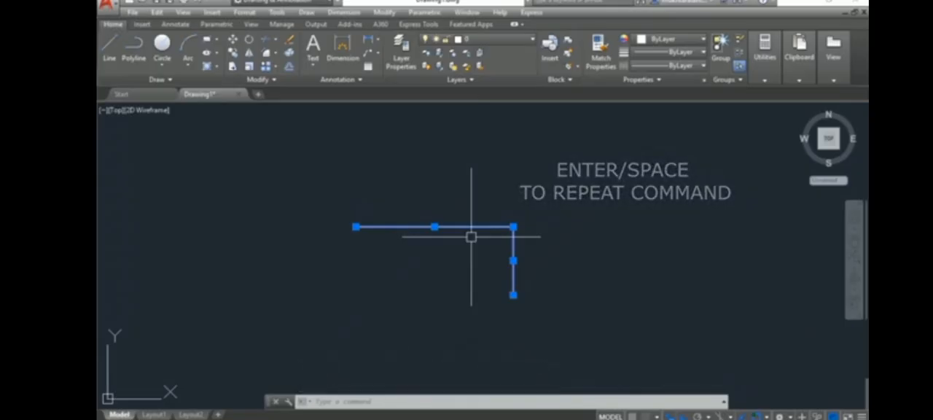
key(Delete)
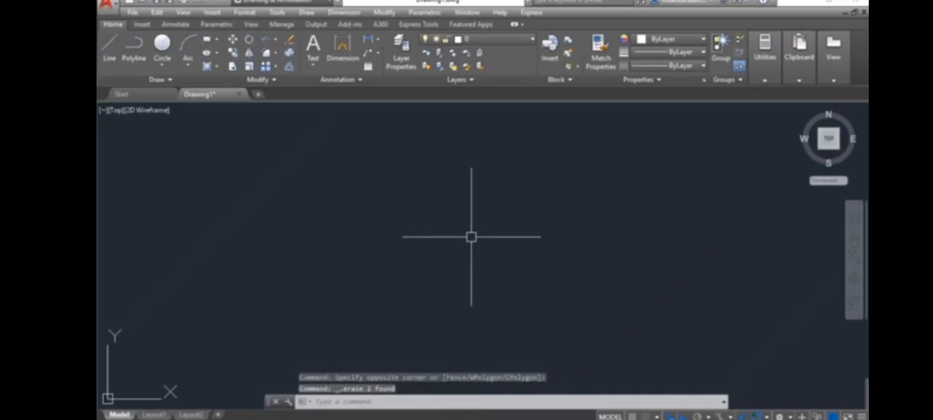
Draw three small circles side by side, repeating the Circle command for the second and third ones.
click(161, 45)
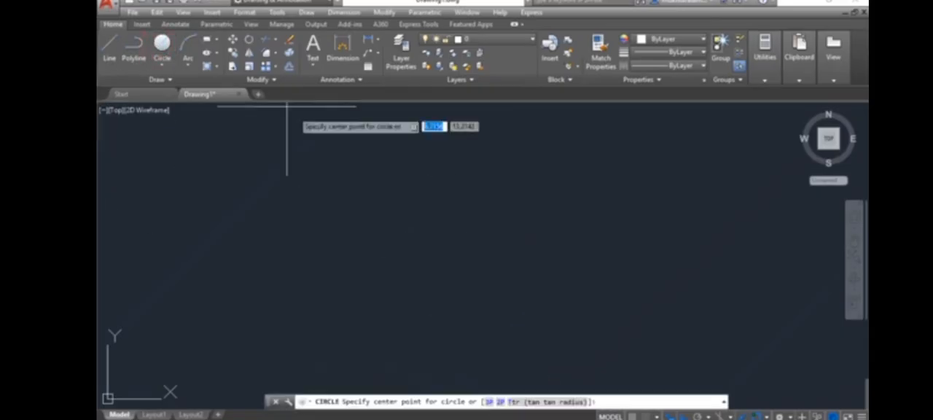
click(373, 213)
click(396, 233)
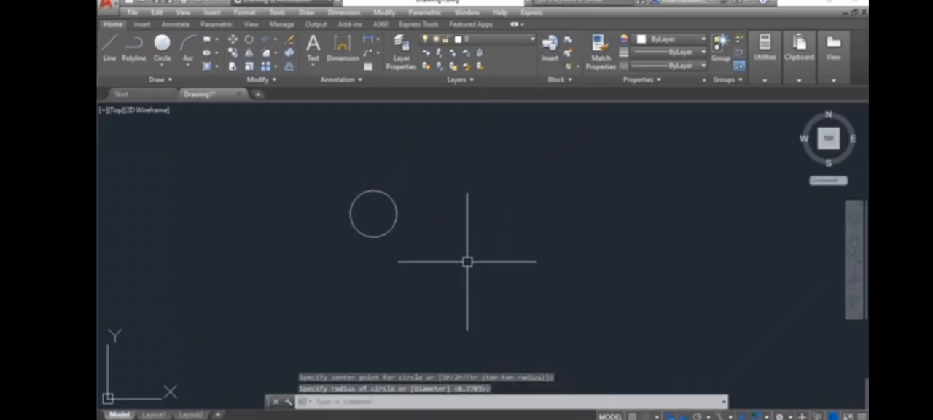
key(space)
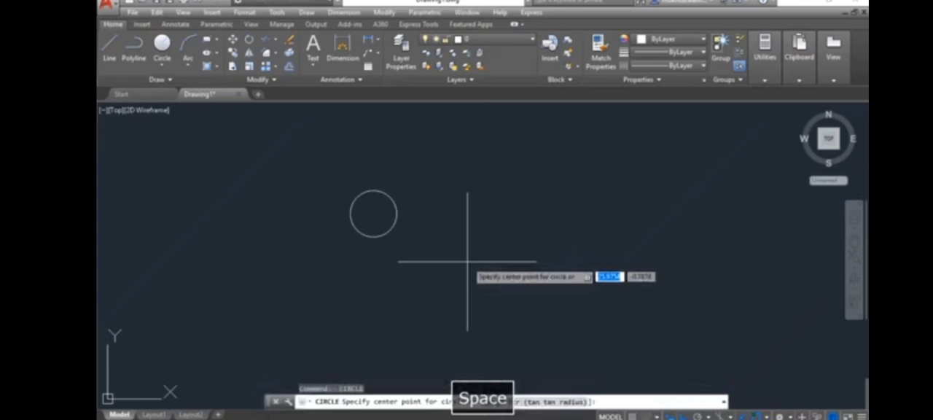
click(477, 208)
click(487, 227)
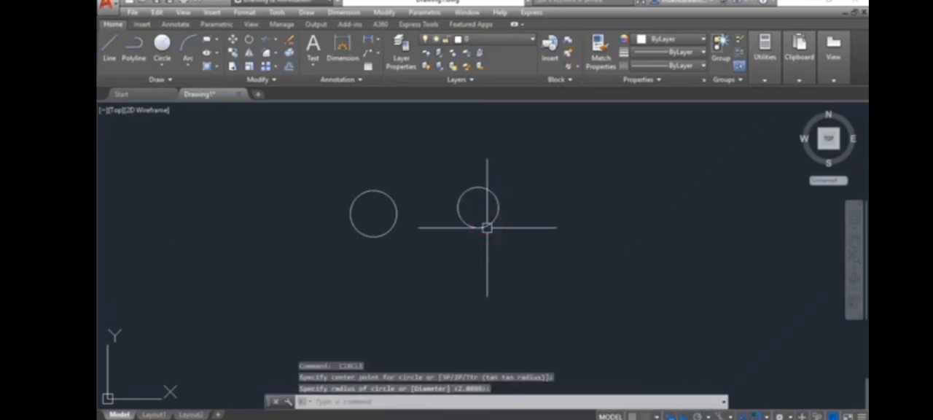
key(Return)
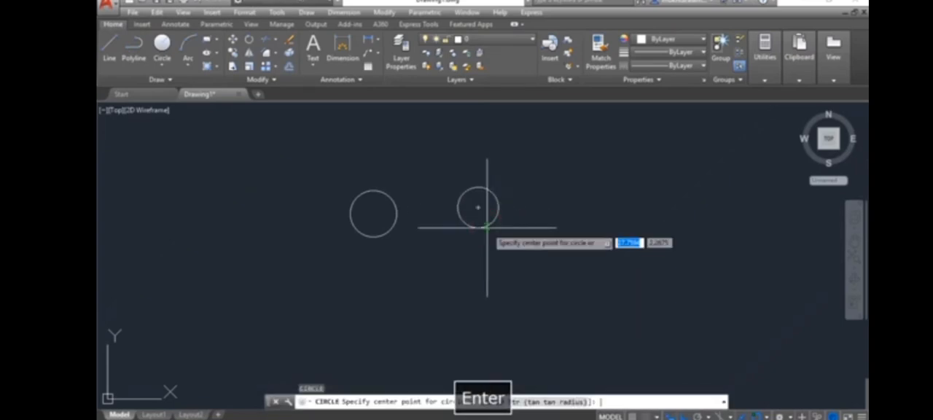
click(556, 219)
click(564, 243)
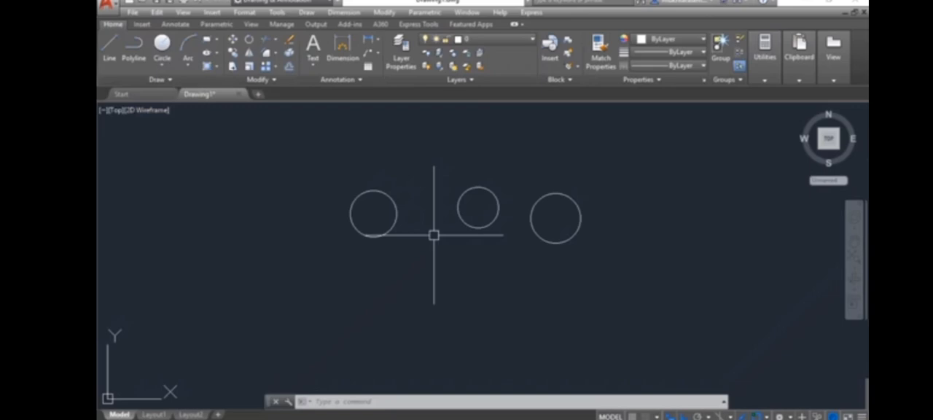
Select the three circles with one window and erase them.
click(282, 147)
click(606, 256)
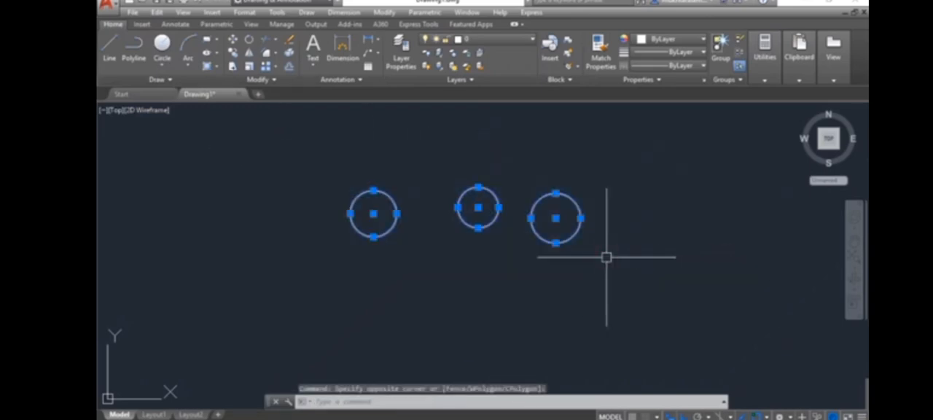
key(Delete)
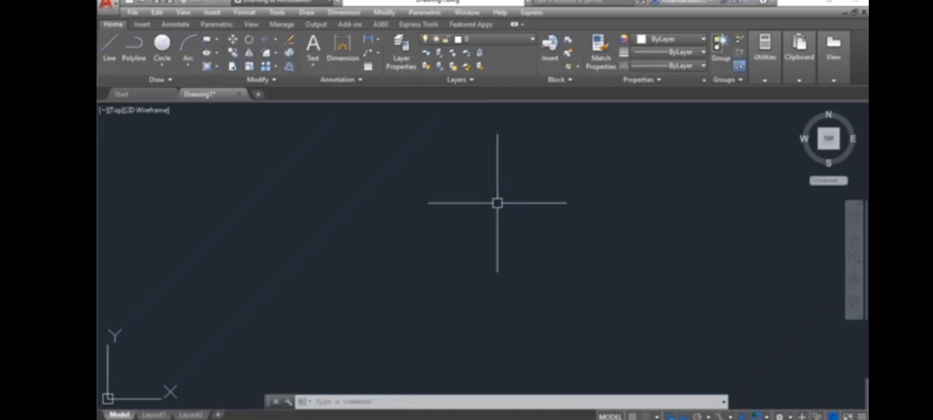
text(L)
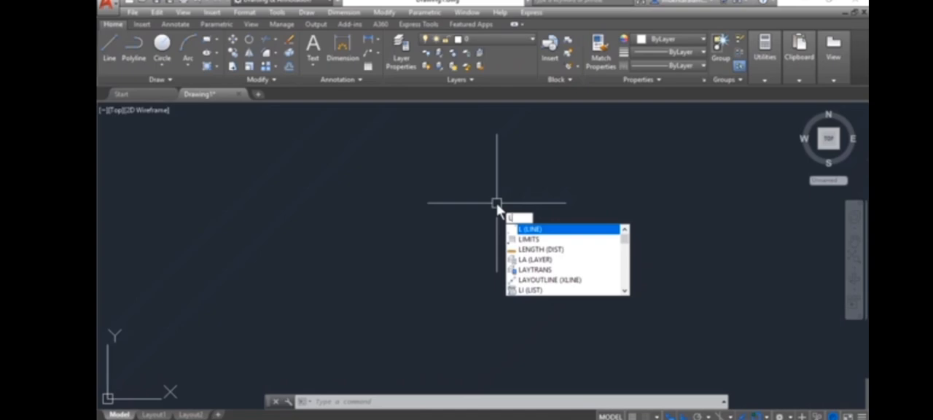
key(space)
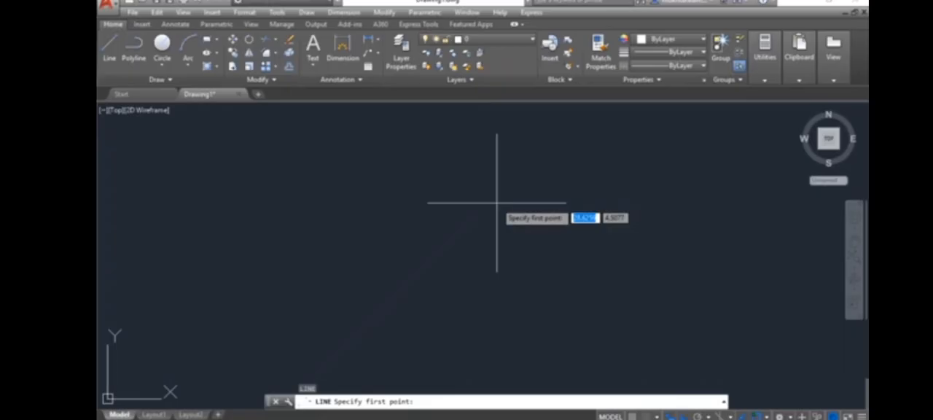
key(space)
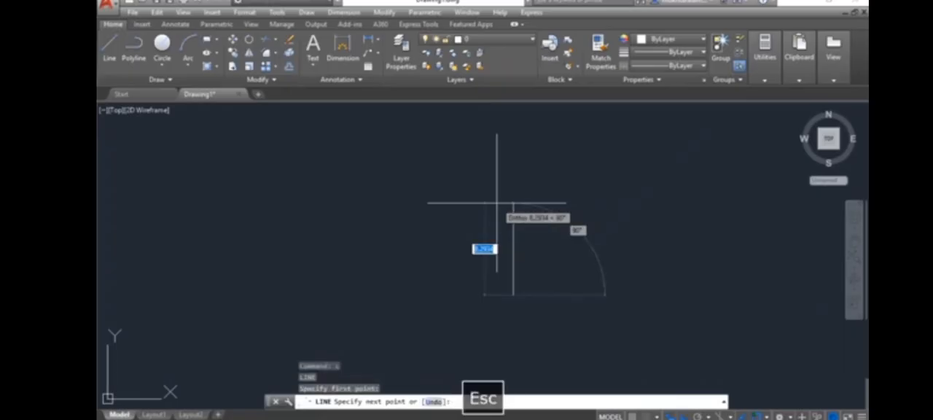
key(space)
key(space)
Repeat the Line command, draw one horizontal line near the middle of the drawing, and leave the command.
click(405, 209)
click(510, 209)
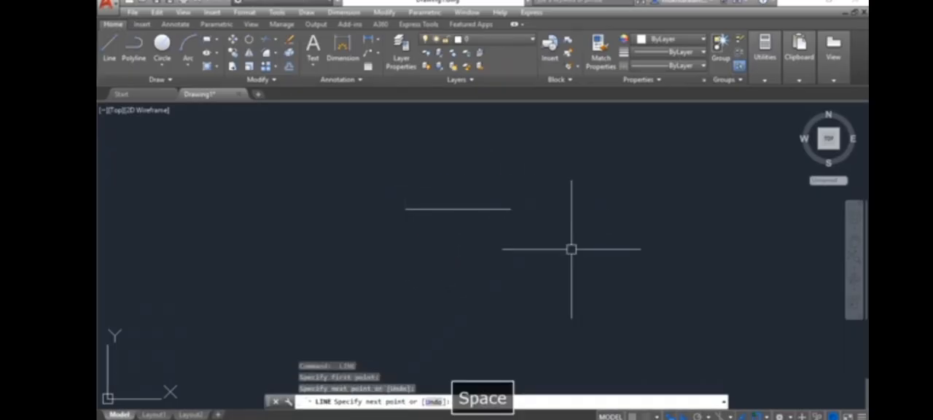
key(space)
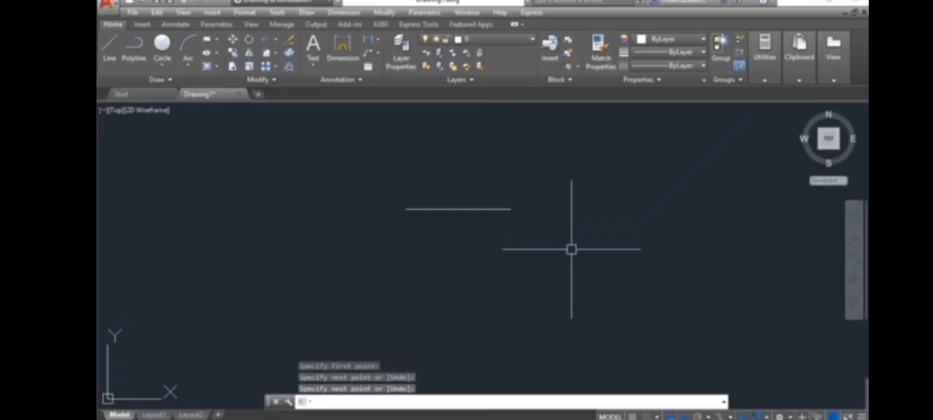
key(space)
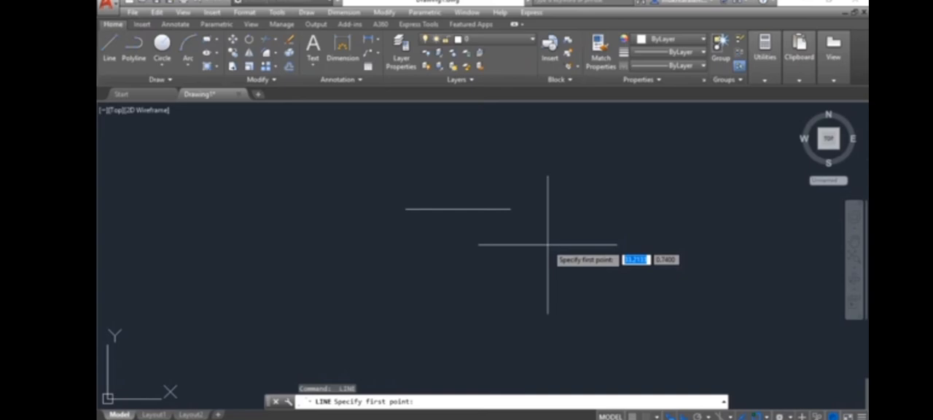
key(Escape)
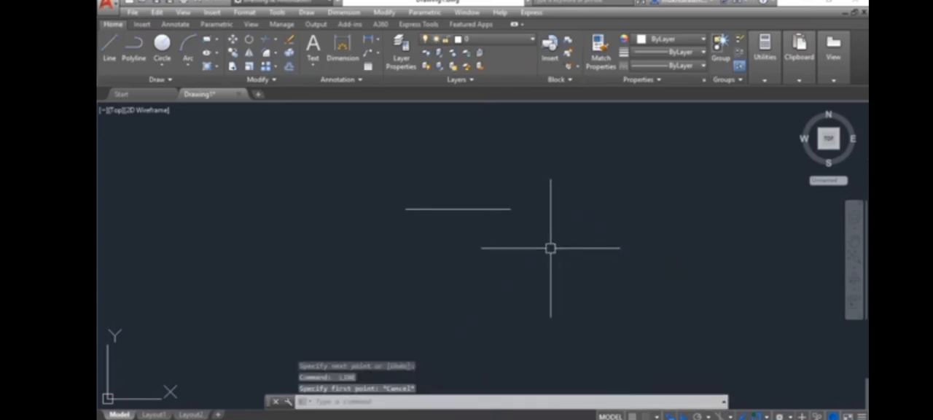
Draw a circle just to the right of the horizontal line using the Circle command's alias.
key(c)
key(space)
click(563, 197)
click(576, 226)
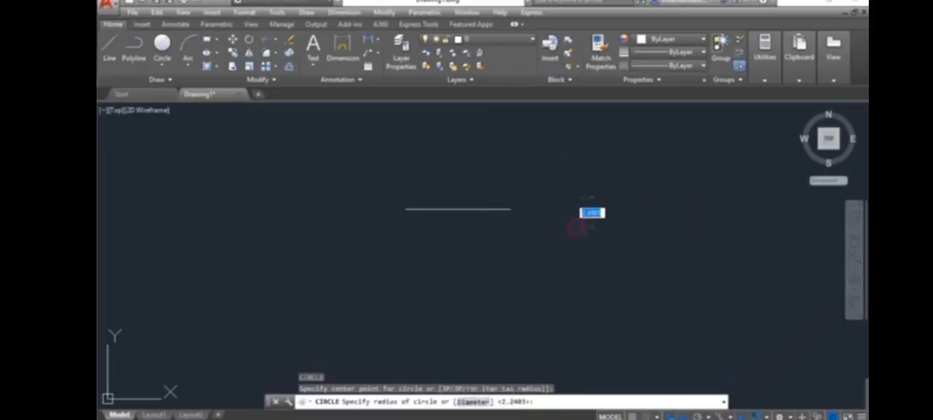
Draw a chain of lines forming a rectangle around the circle, extending its left side down, then left and up, leaving it open.
key(l)
key(space)
click(633, 271)
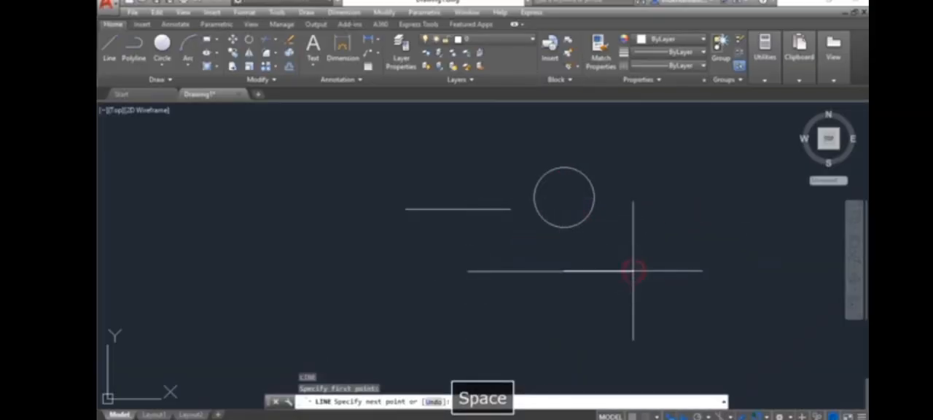
click(633, 147)
click(467, 147)
click(349, 308)
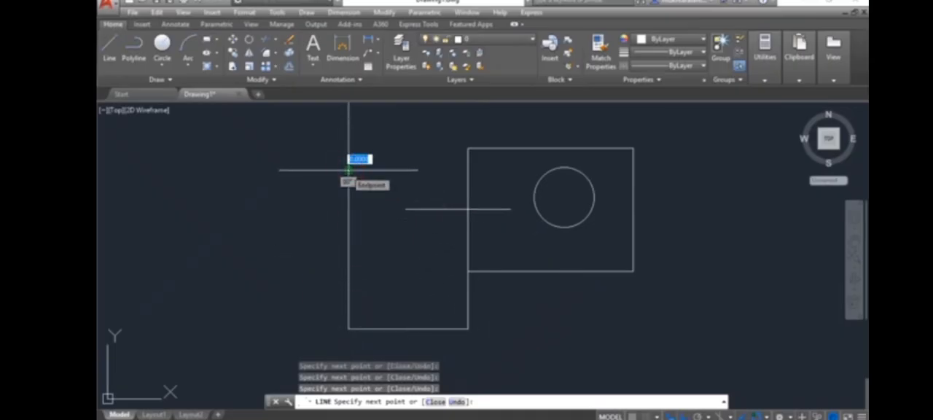
click(348, 170)
key(Escape)
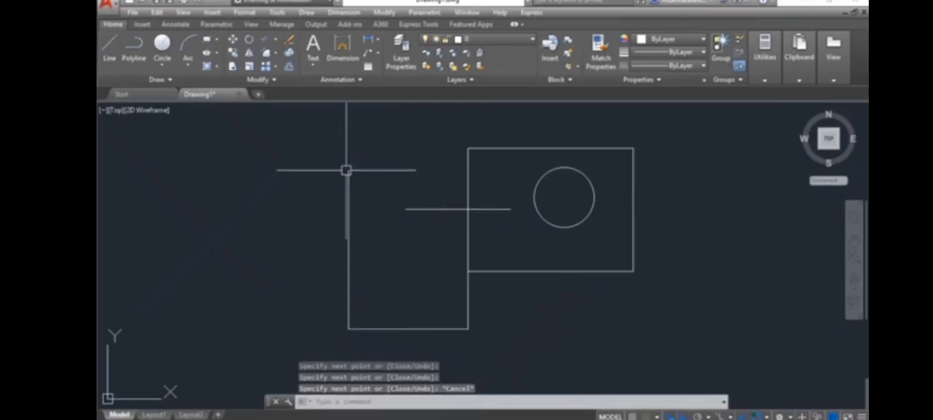